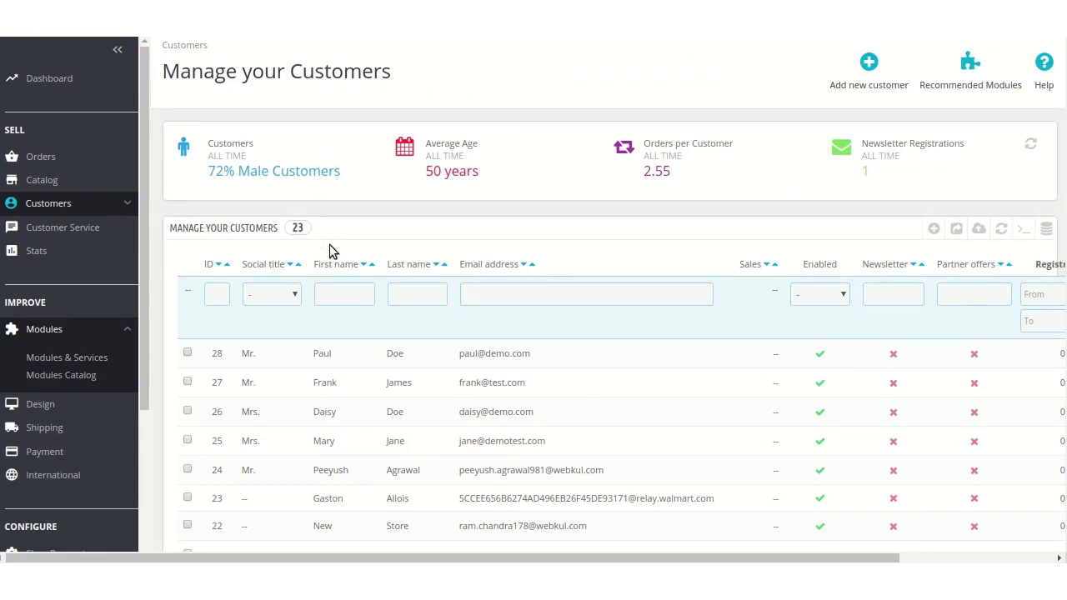
Open the installed modules list and upload the Prestashop Age Verification module
{"action": "left_click", "coordinate": [101, 356]}
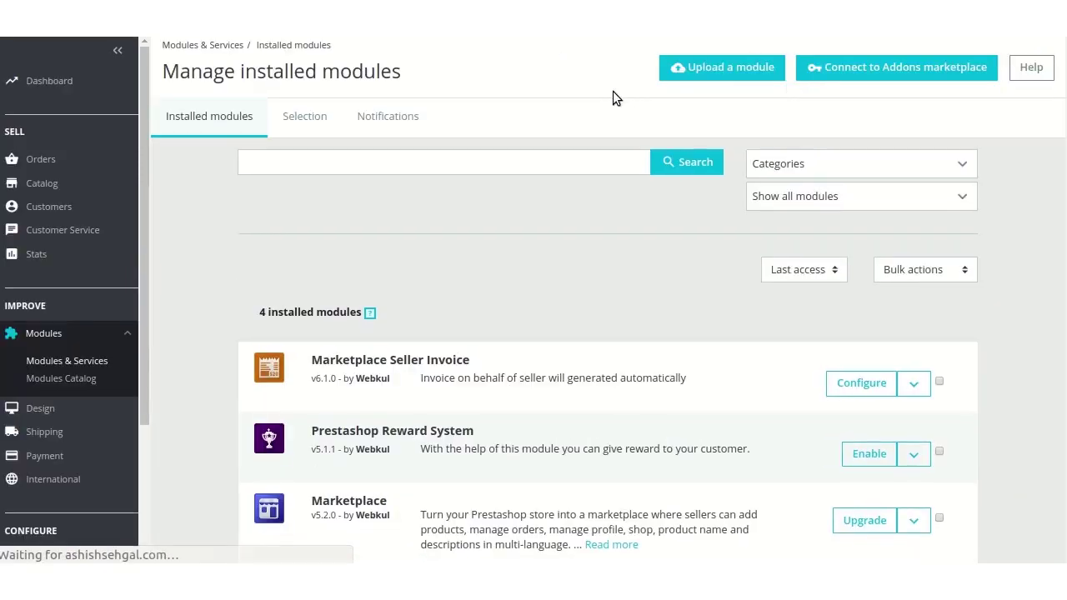
{"action": "left_click", "coordinate": [734, 67]}
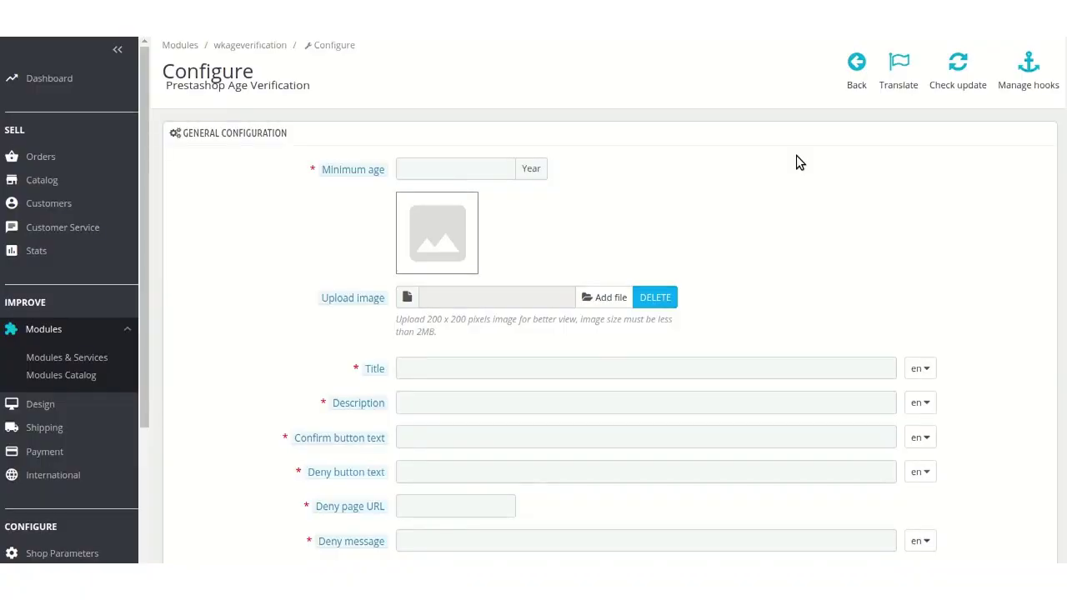
Set the minimum age to 18 years in the age verification module's general configuration
{"action": "scroll", "coordinate": [889, 197], "scroll_direction": "down", "scroll_amount": 9}
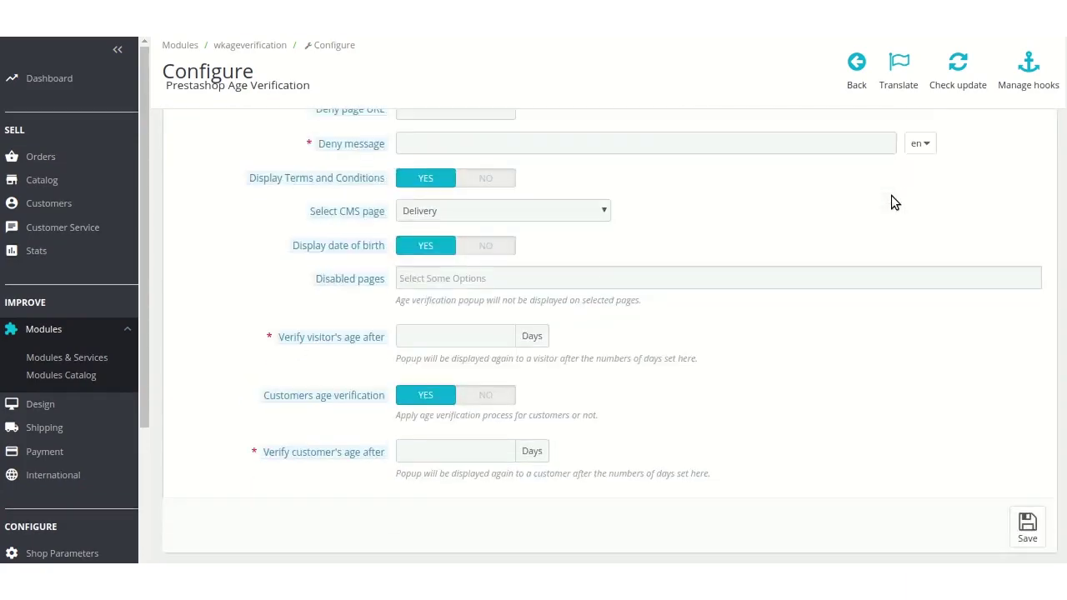
{"action": "scroll", "coordinate": [891, 196], "scroll_direction": "down", "scroll_amount": 1}
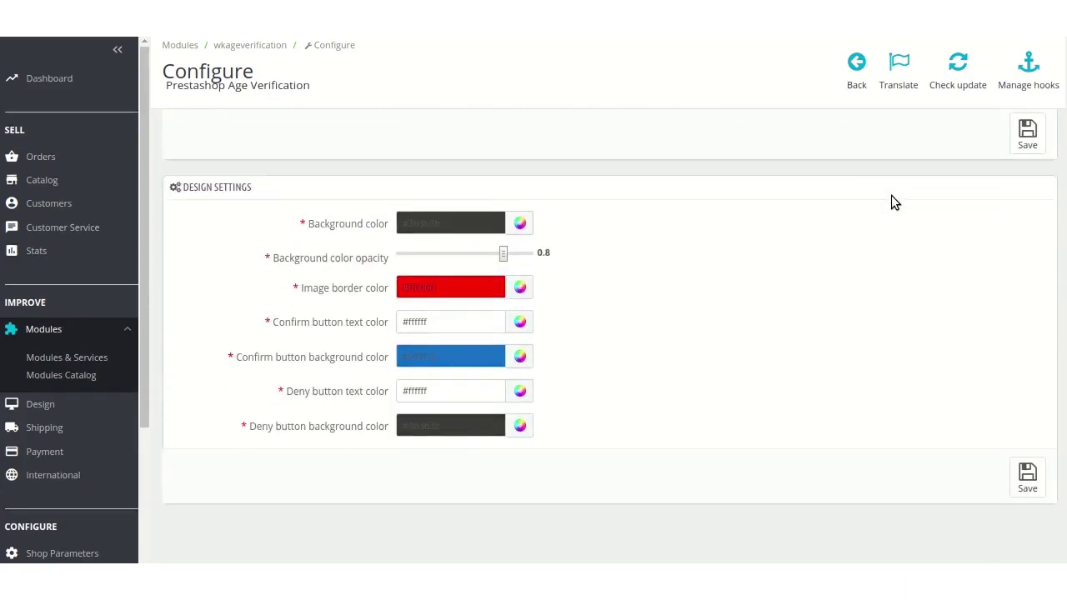
{"action": "scroll", "coordinate": [890, 197], "scroll_direction": "up", "scroll_amount": 10}
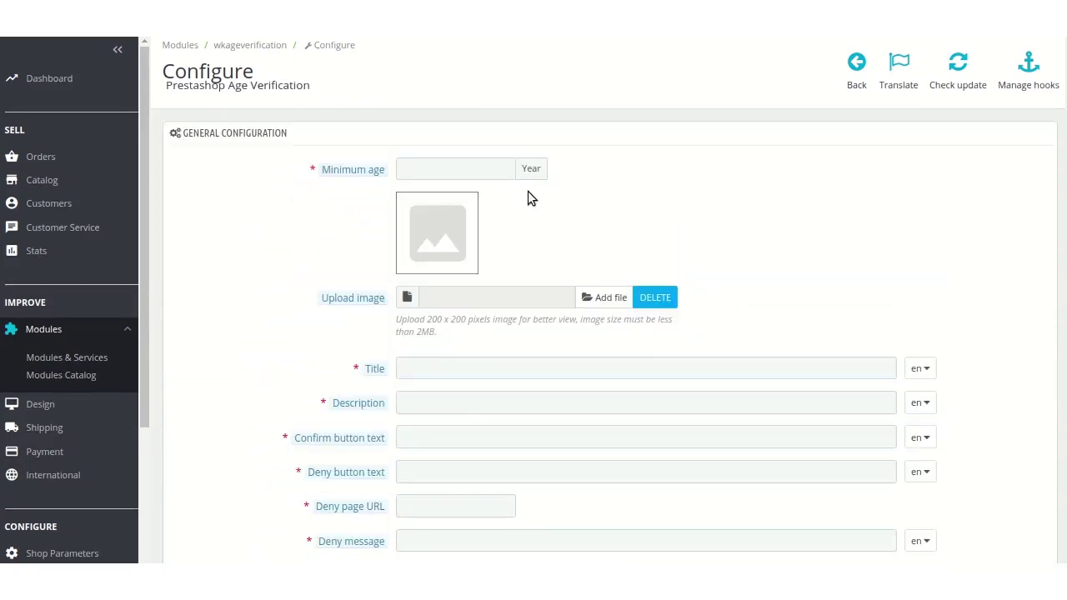
{"action": "left_click", "coordinate": [472, 171]}
{"action": "type", "text": "18"}
{"action": "left_click", "coordinate": [753, 180]}
Choose demoA.png from the Downloads folder as the image for the age verification popup
{"action": "left_click", "coordinate": [588, 298]}
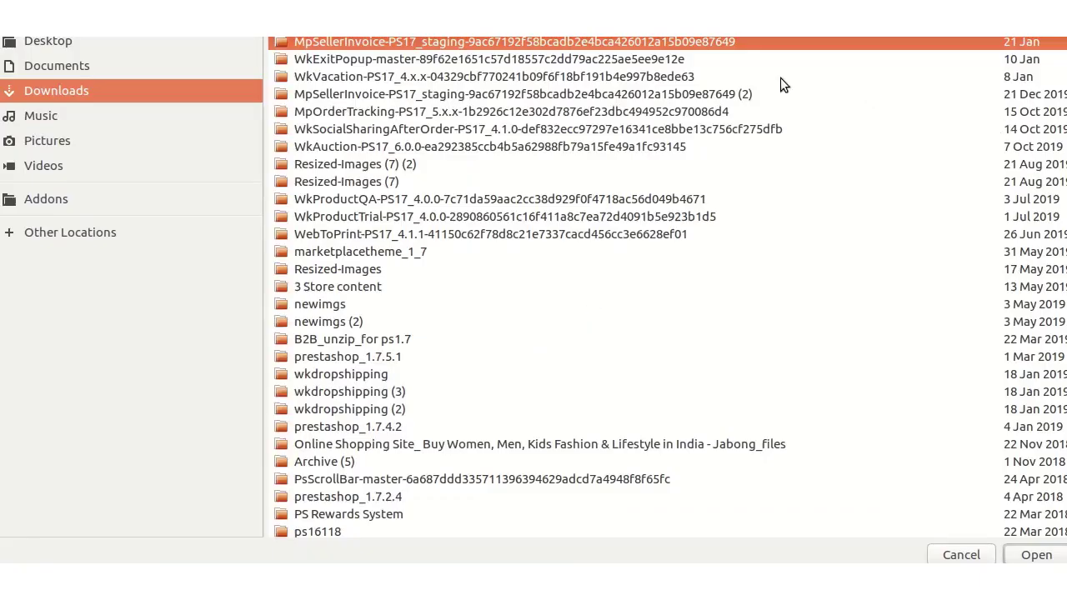
{"action": "scroll", "coordinate": [511, 320], "scroll_direction": "down", "scroll_amount": 5}
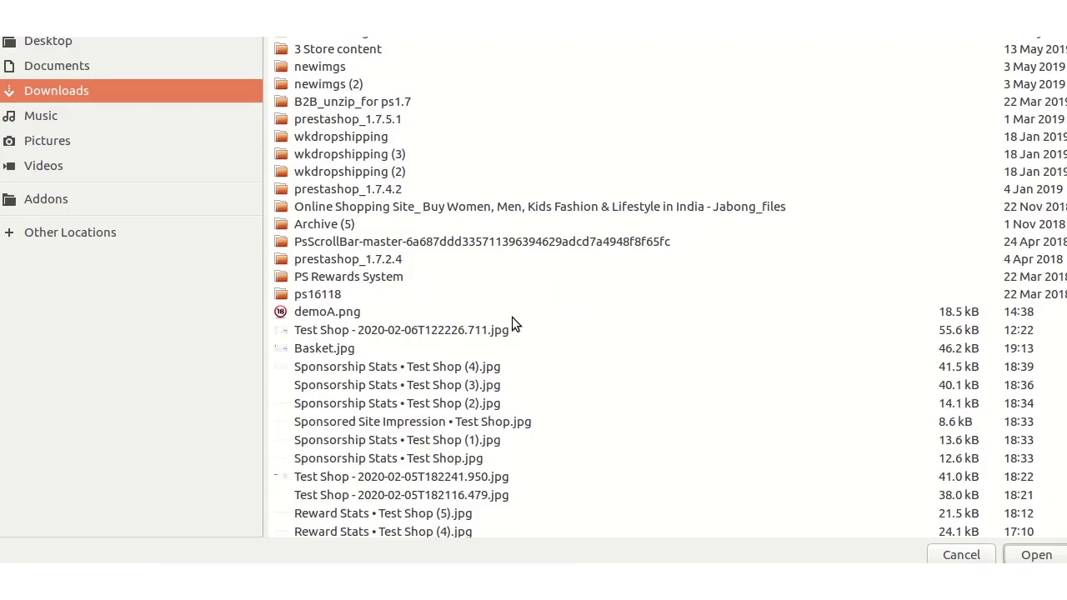
{"action": "double_click", "coordinate": [370, 314]}
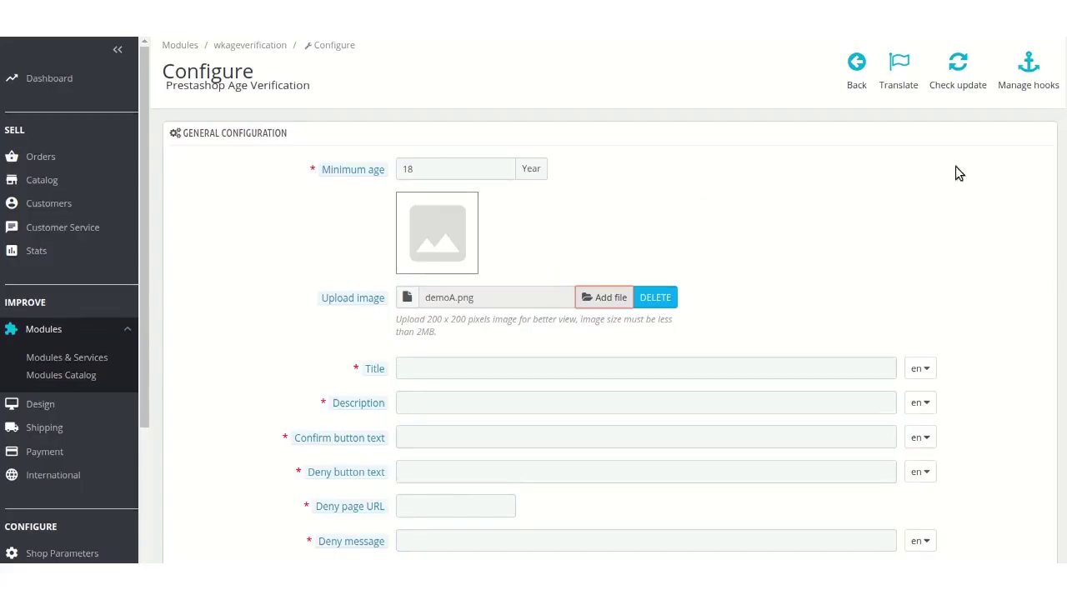
{"action": "left_click", "coordinate": [665, 299]}
Set the popup title to "AGE VERIFICATION" and the description to "User must be atleast 18 year old to enter the website."
{"action": "mouse_move", "coordinate": [375, 372]}
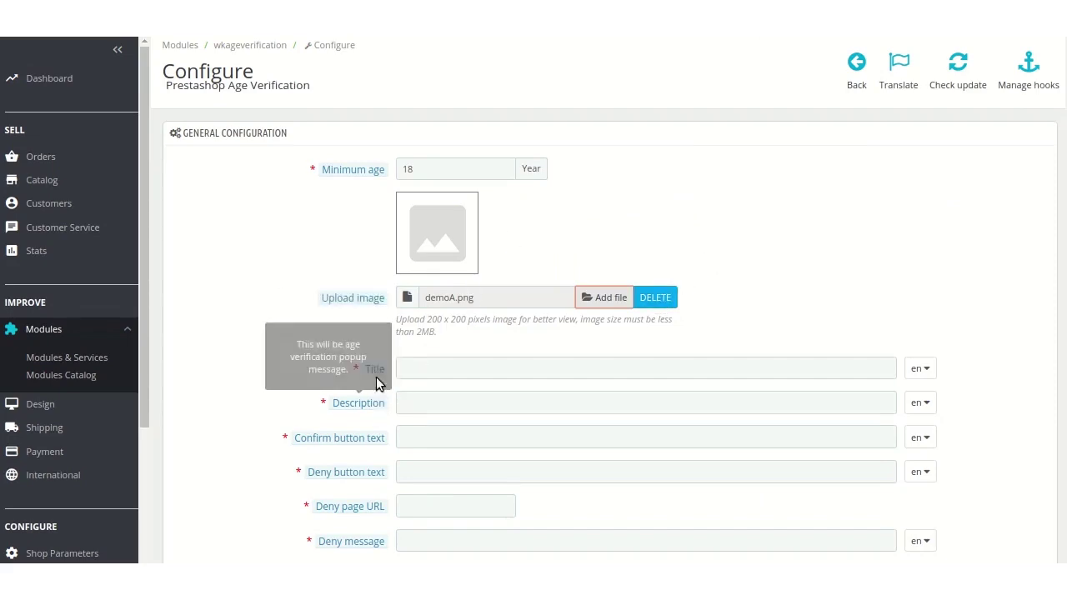
{"action": "left_click", "coordinate": [423, 371]}
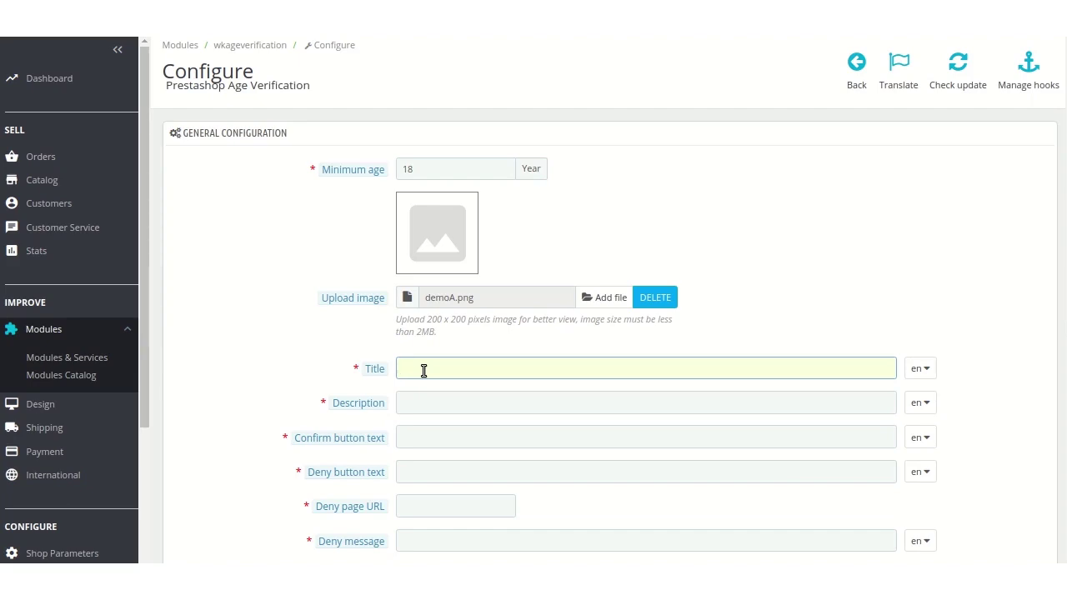
{"action": "type", "text": "AGE VERIFICATION"}
{"action": "key", "text": "Tab"}
{"action": "type", "text": "User must be atleast 18 "}
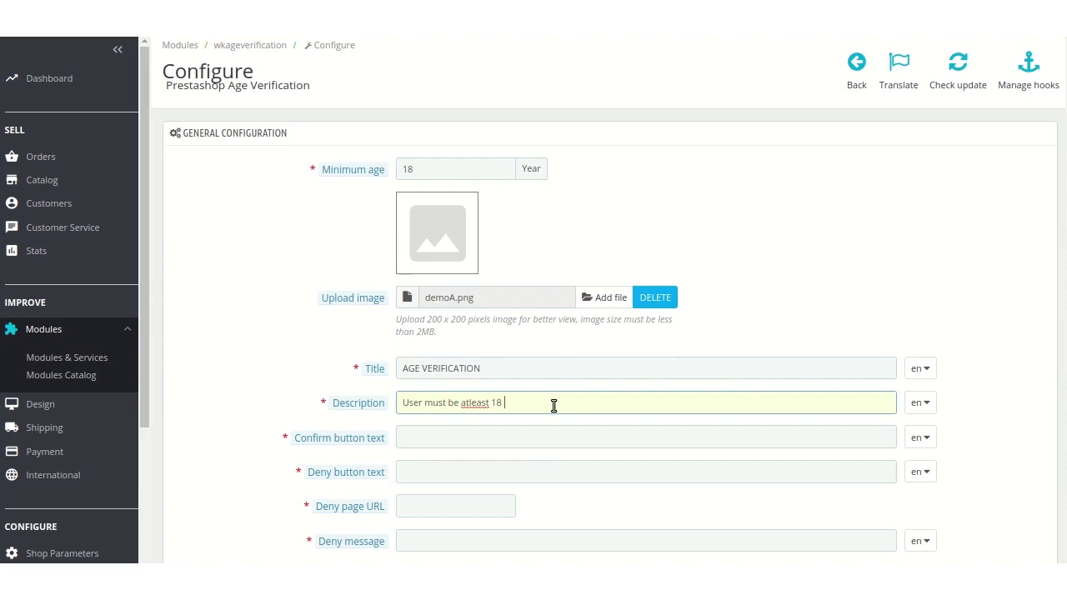
{"action": "type", "text": "year old to enter the website."}
Set the confirm button text to YES and the deny button text to NO
{"action": "left_click", "coordinate": [437, 439]}
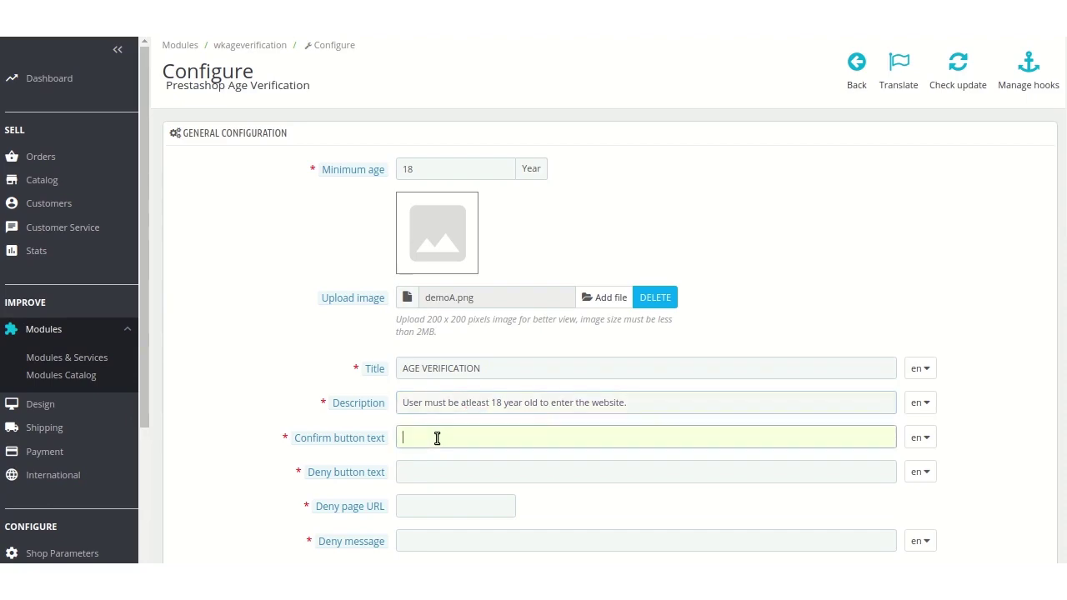
{"action": "type", "text": "YES"}
{"action": "key", "text": "Tab"}
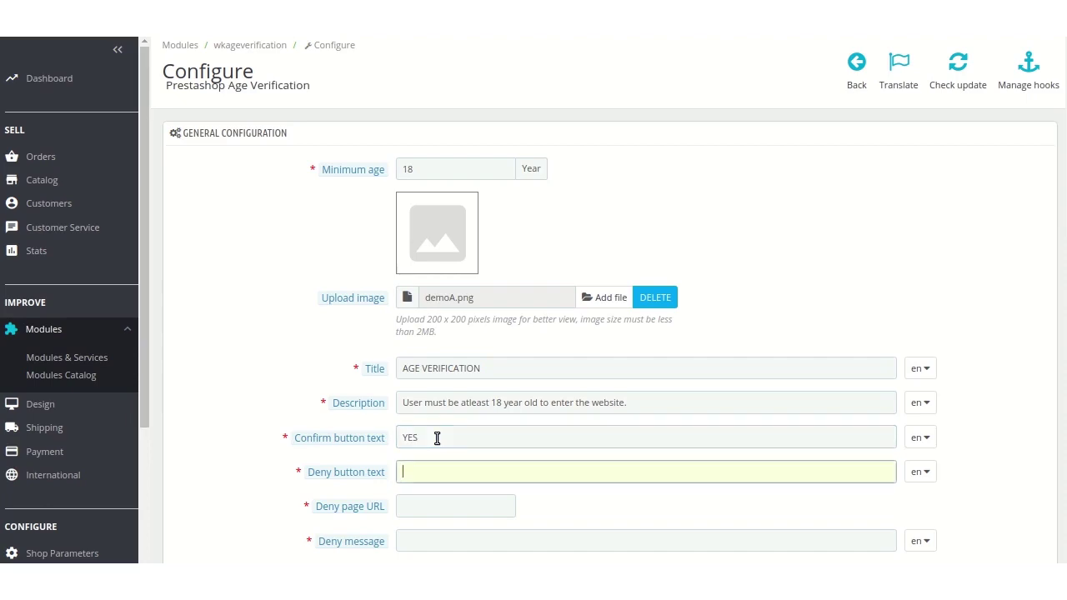
{"action": "type", "text": "NO"}
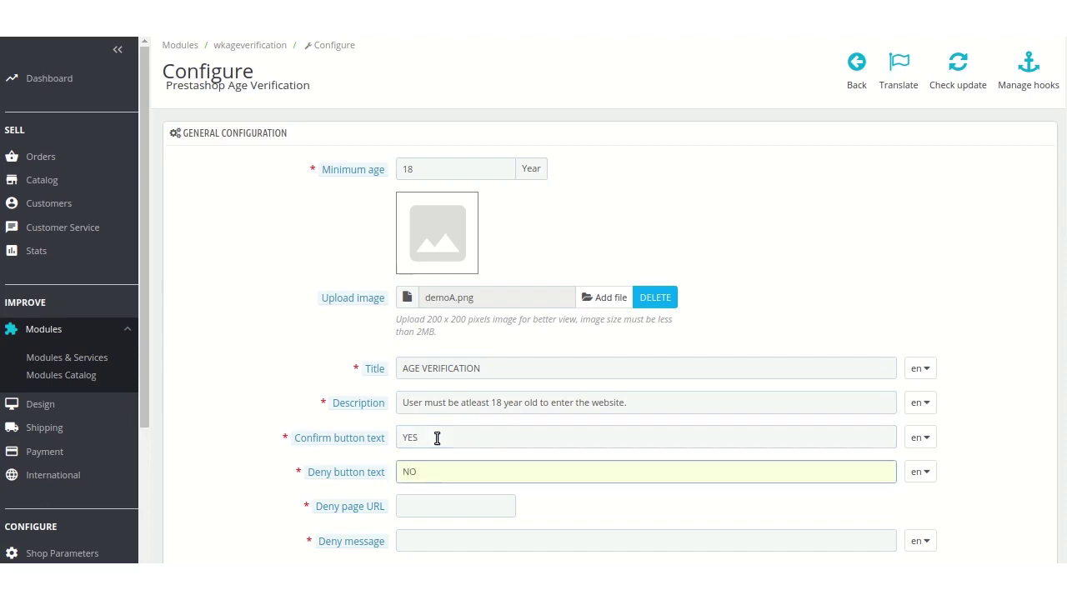
{"action": "left_click", "coordinate": [260, 502]}
{"action": "scroll", "coordinate": [260, 502], "scroll_direction": "down", "scroll_amount": 2}
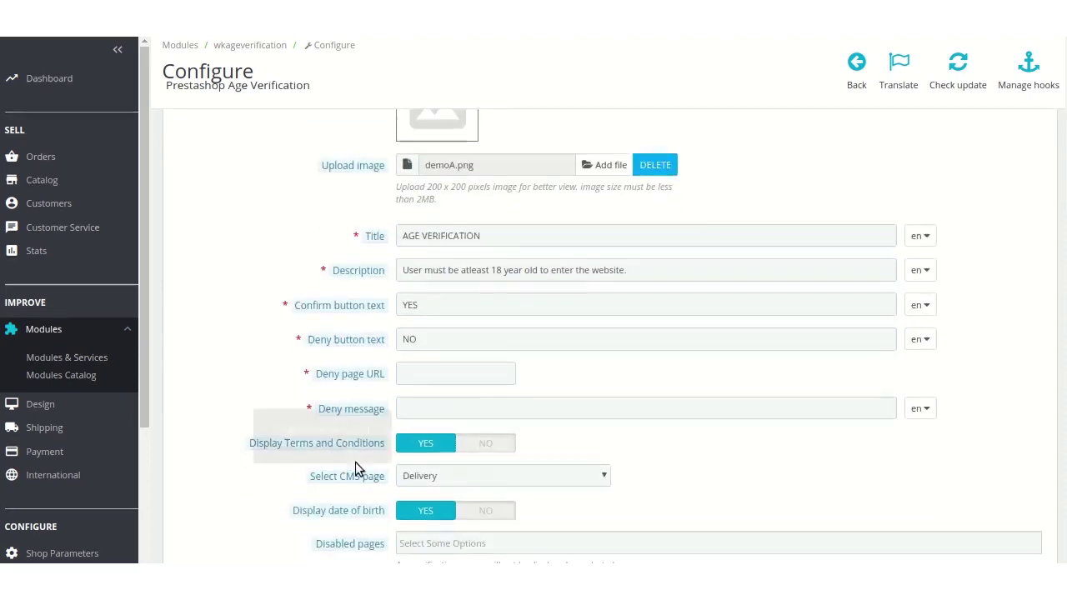
{"action": "left_click", "coordinate": [475, 376]}
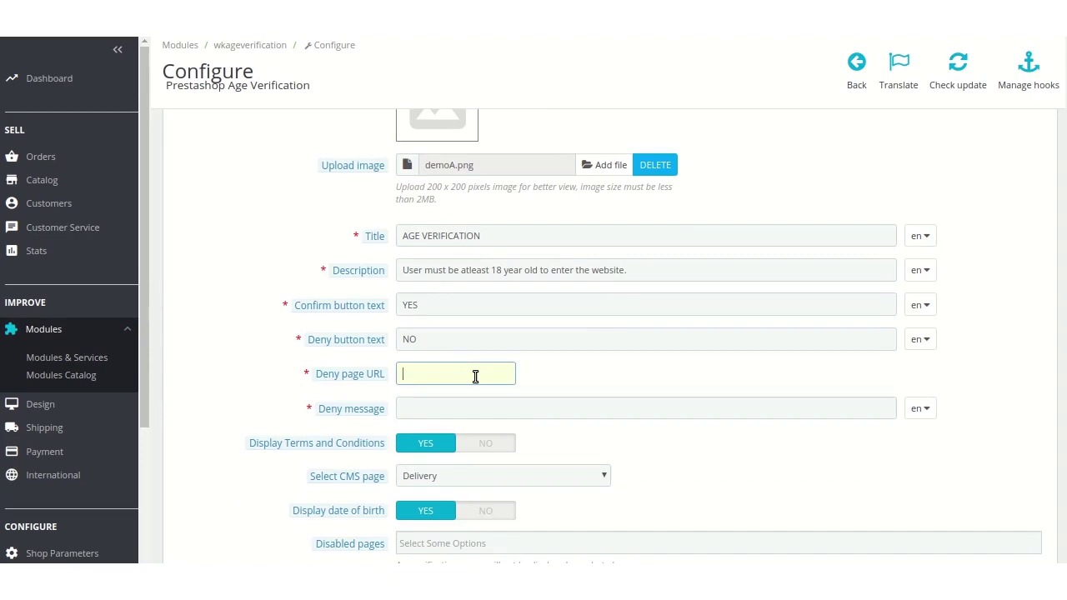
{"action": "type", "text": "https:"}
{"action": "type", "text": "//www.google.com"}
{"action": "key", "text": "Tab"}
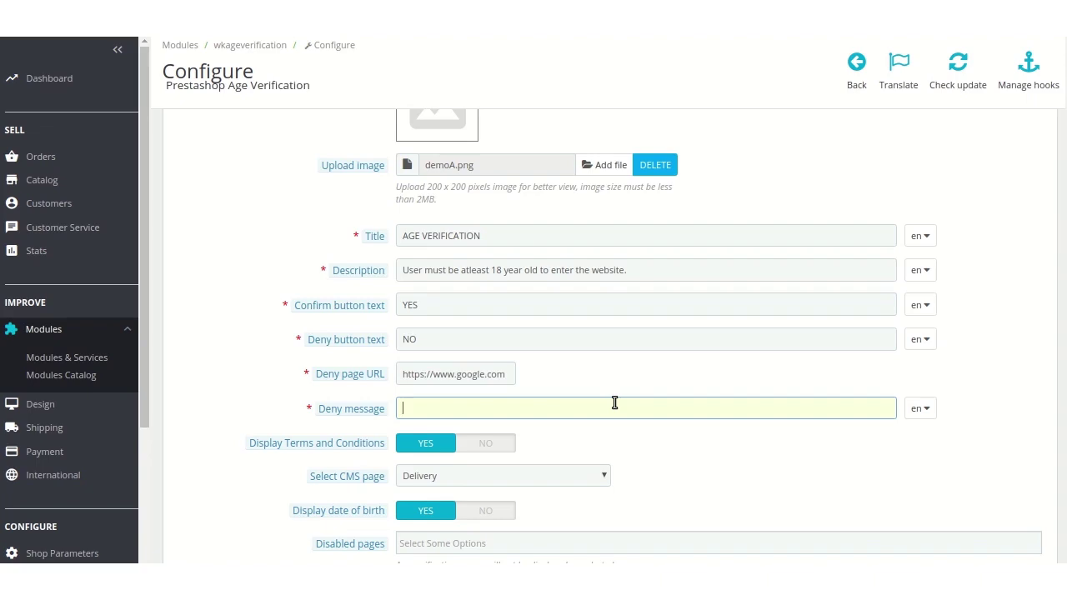
{"action": "type", "text": "You are not eligible to enter into this web"}
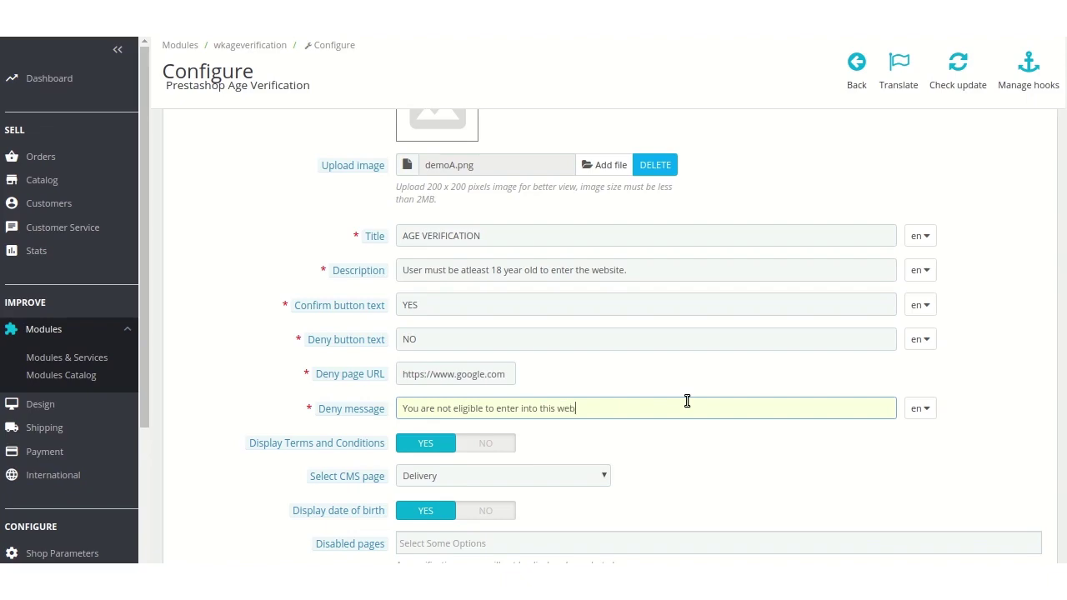
{"action": "type", "text": "site."}
Set Display Terms and Conditions to Yes and select Delivery as the linked CMS page
{"action": "left_click", "coordinate": [498, 442]}
{"action": "left_click", "coordinate": [440, 442]}
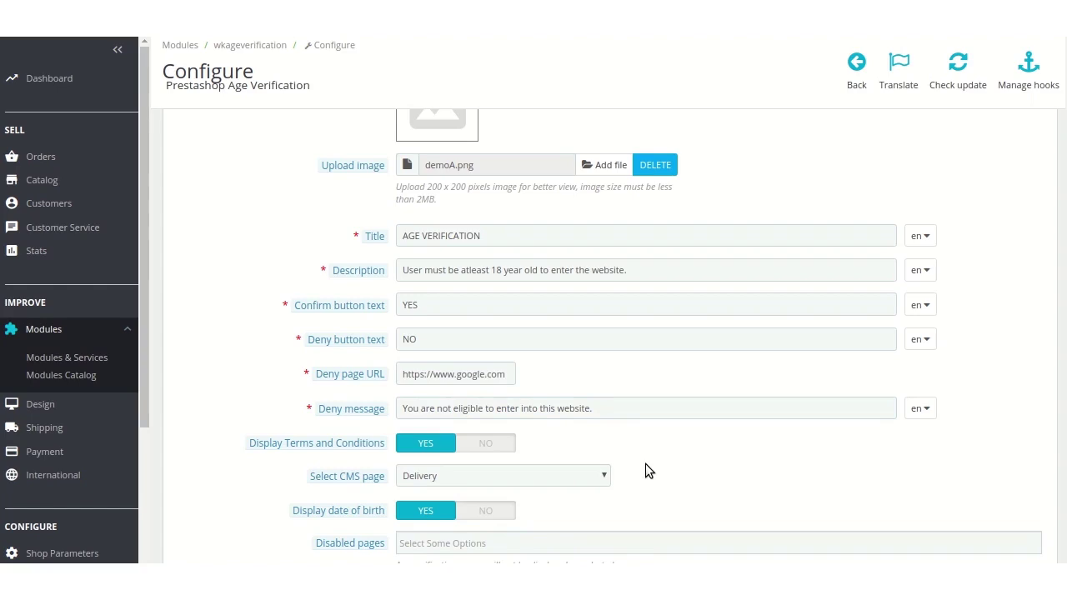
{"action": "left_click", "coordinate": [600, 477]}
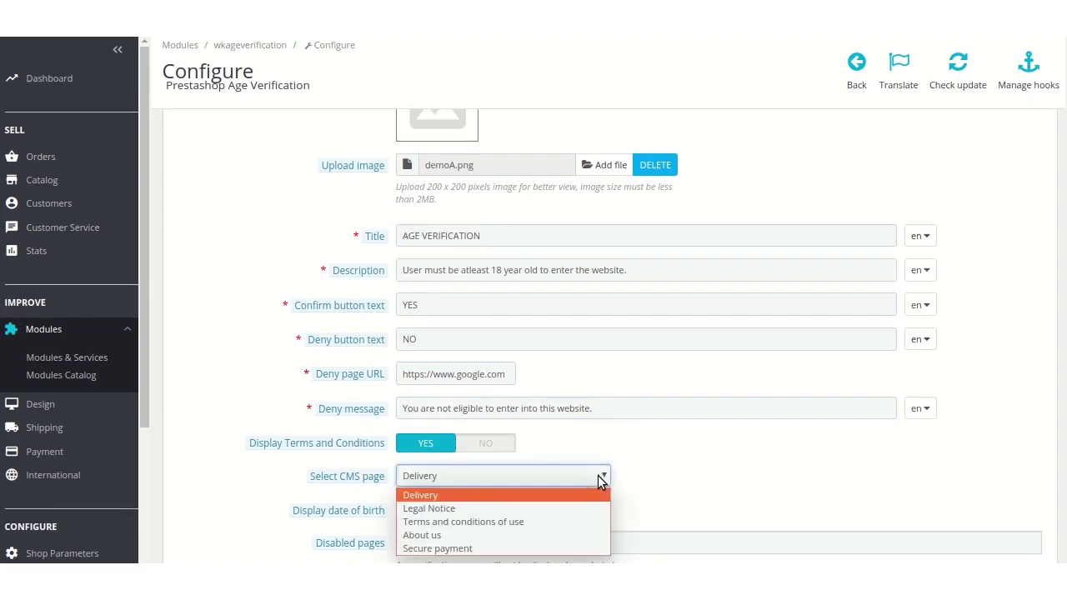
{"action": "left_click", "coordinate": [490, 493]}
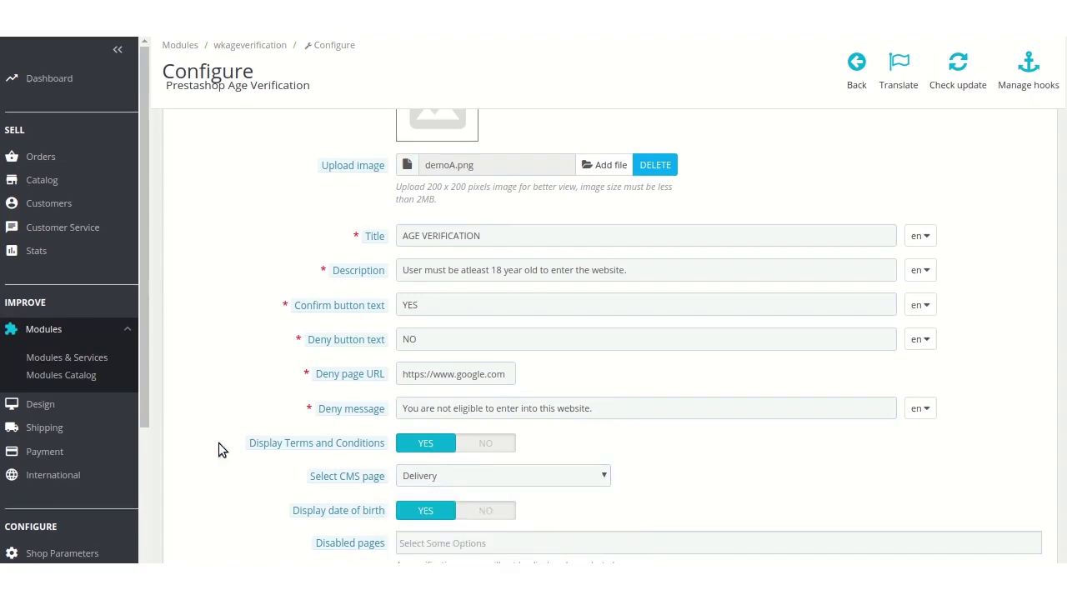
Set Display date of birth to Yes and add contact and history to the disabled pages
{"action": "scroll", "coordinate": [218, 442], "scroll_direction": "down", "scroll_amount": 2}
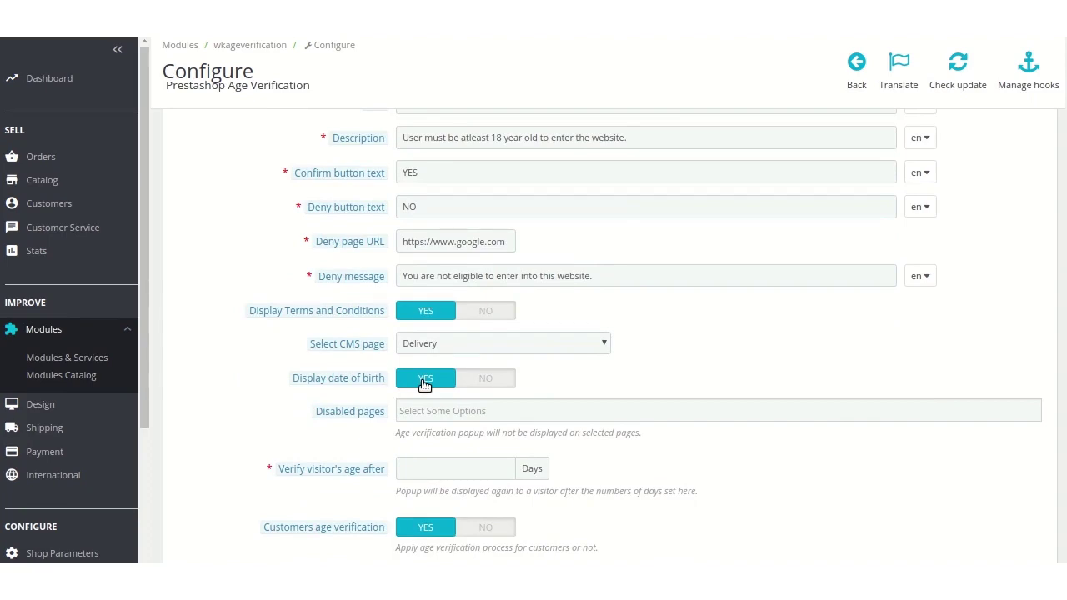
{"action": "left_click", "coordinate": [480, 383]}
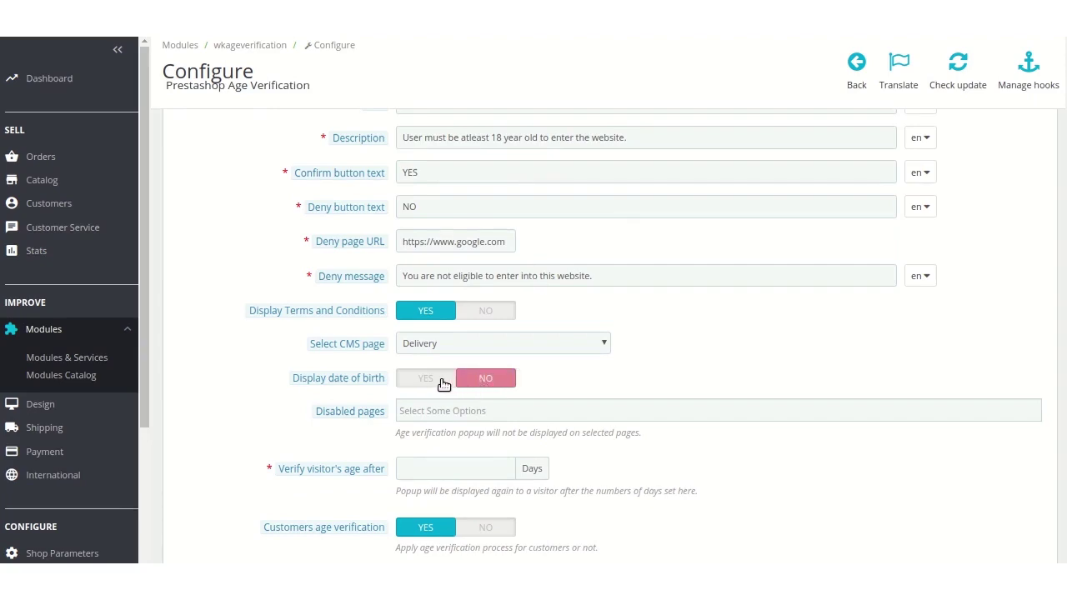
{"action": "left_click", "coordinate": [444, 383]}
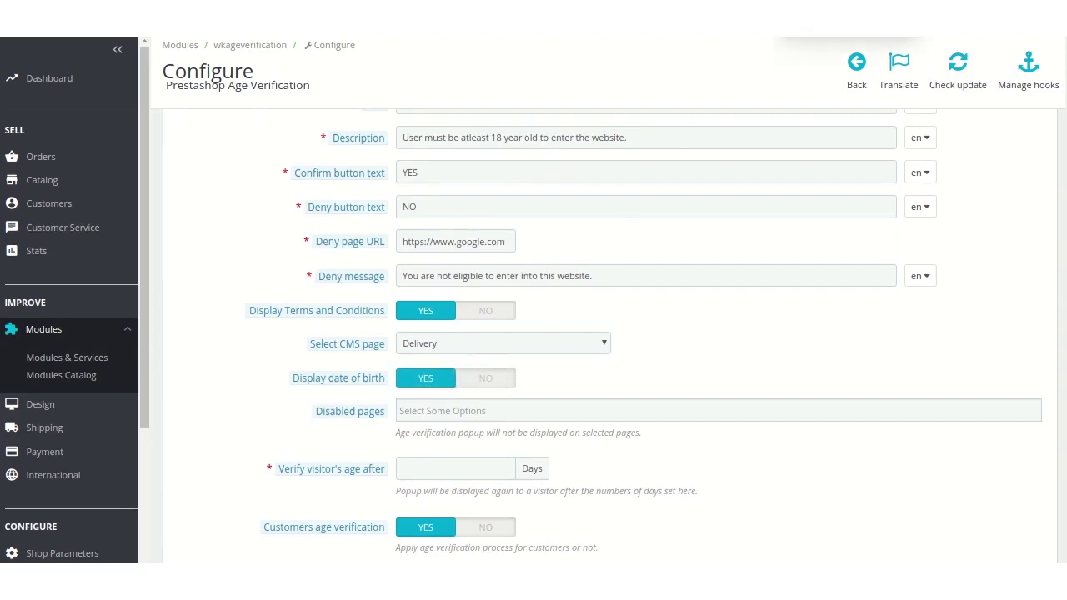
{"action": "left_click", "coordinate": [410, 412]}
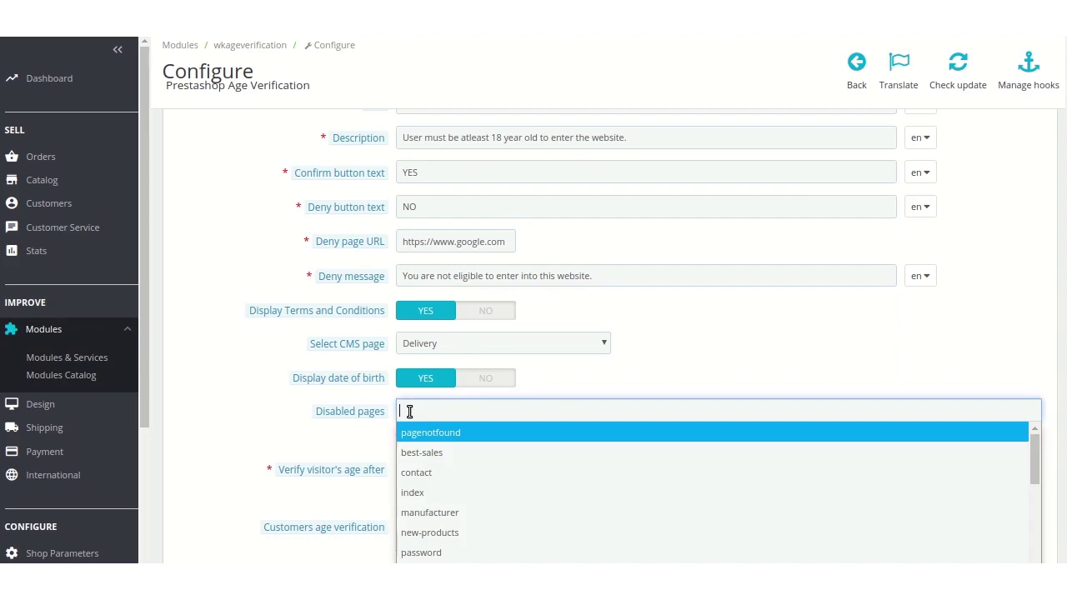
{"action": "left_click", "coordinate": [416, 473]}
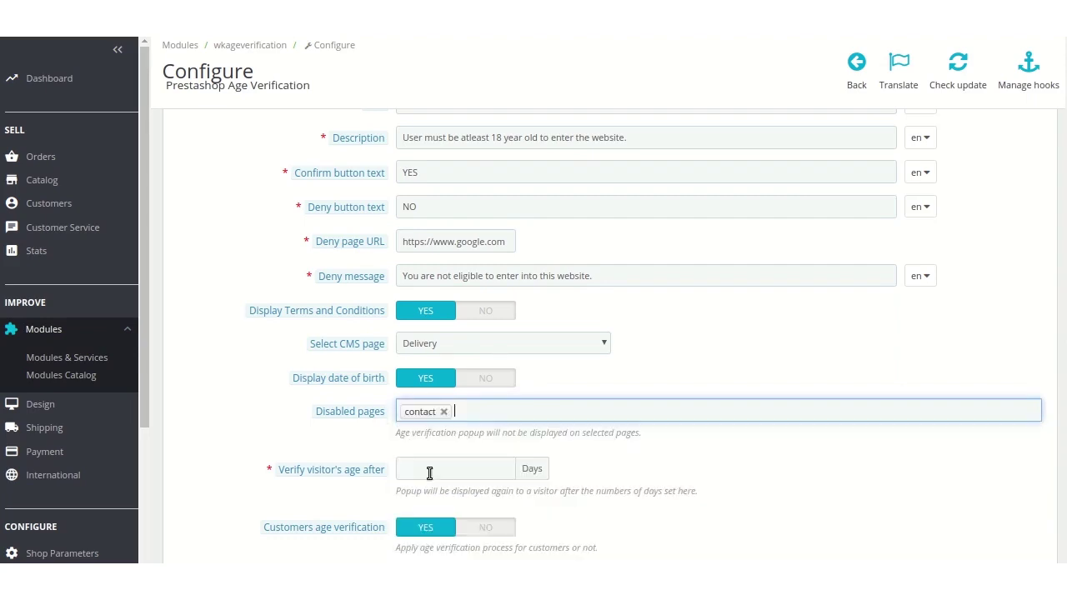
{"action": "left_click", "coordinate": [490, 412]}
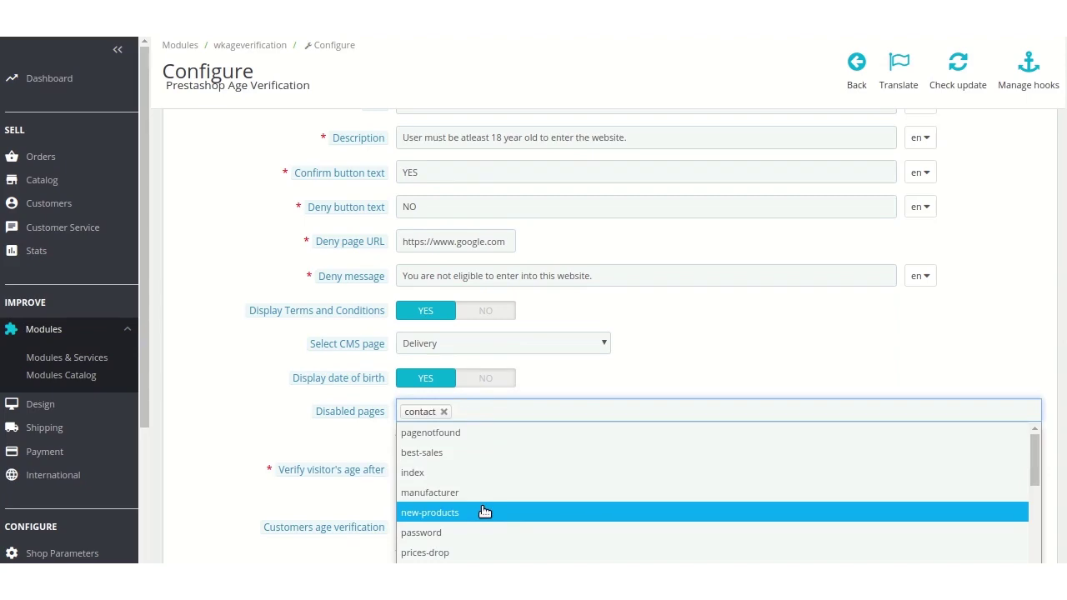
{"action": "scroll", "coordinate": [466, 496], "scroll_direction": "down", "scroll_amount": 3}
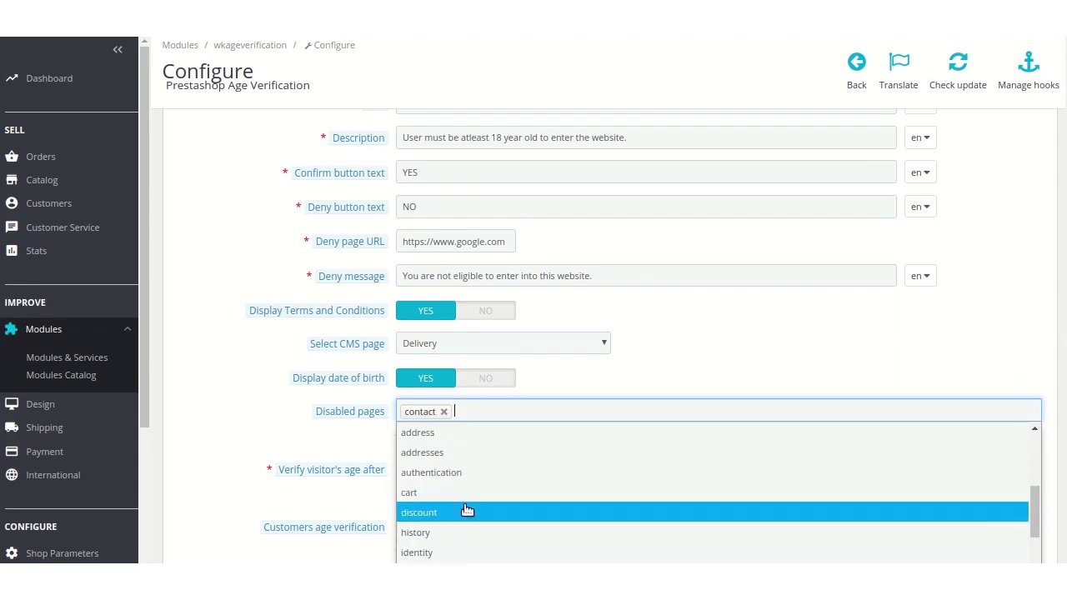
{"action": "left_click", "coordinate": [460, 532]}
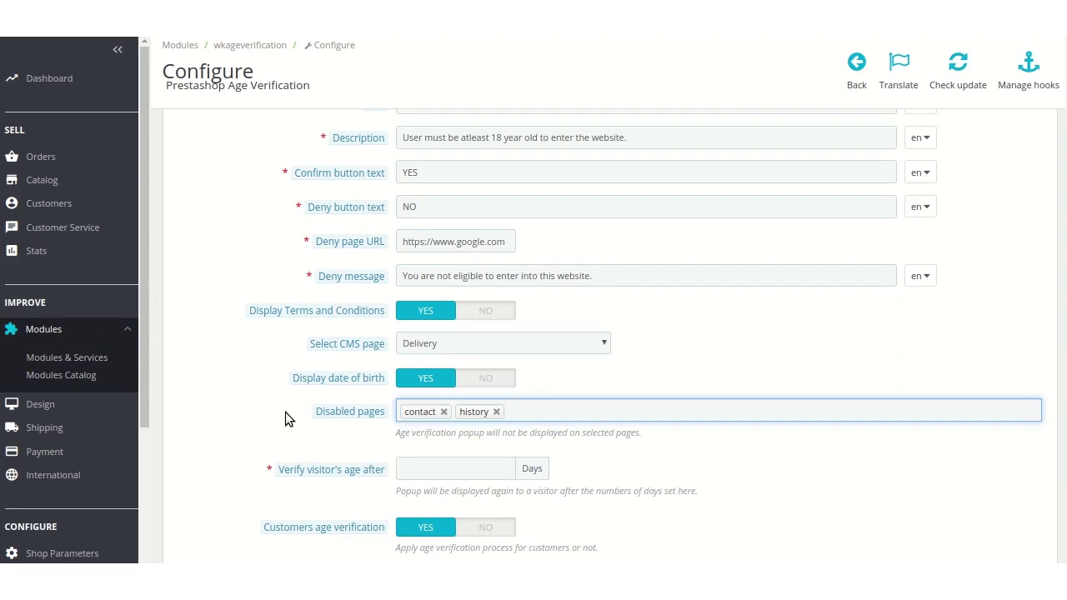
Set the popup to verify a visitor's age again after 3 days
{"action": "left_click", "coordinate": [421, 465]}
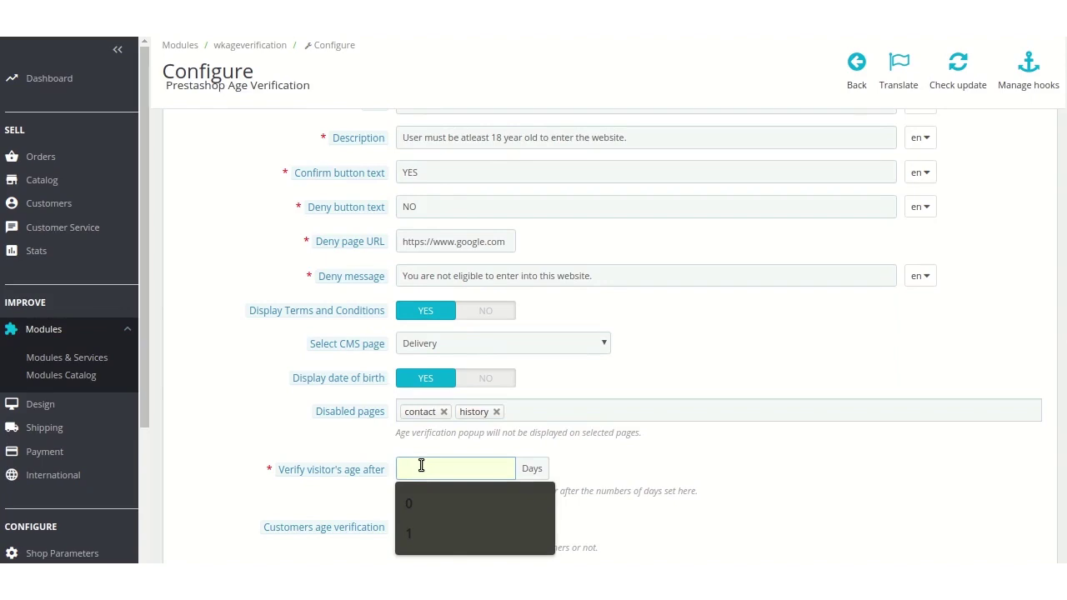
{"action": "type", "text": "3"}
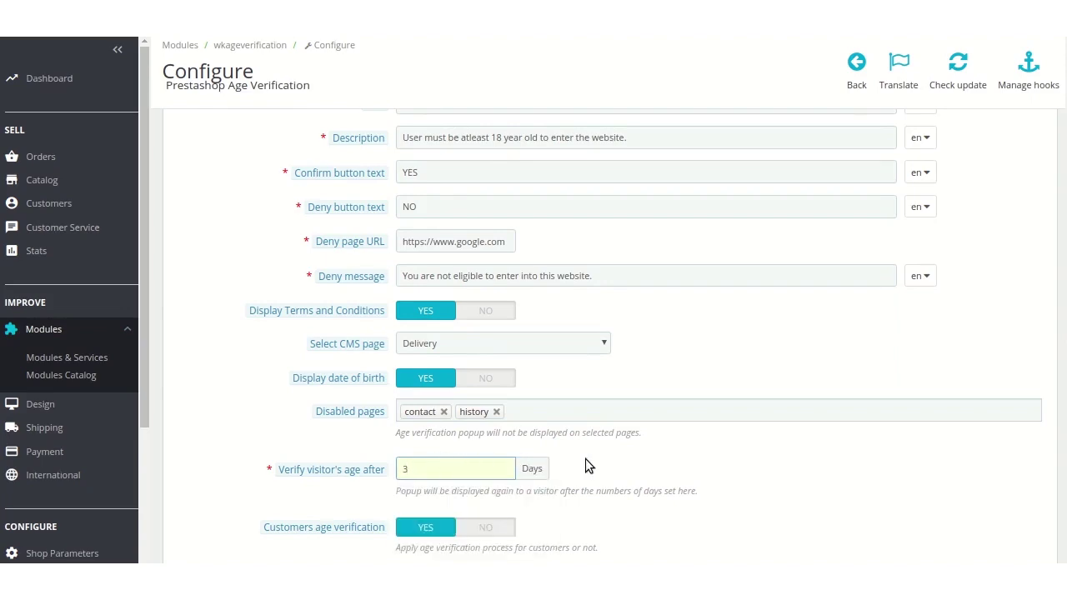
{"action": "left_click", "coordinate": [585, 465]}
Set Customers age verification to Yes and verify the customer's age again after 7 days
{"action": "scroll", "coordinate": [585, 459], "scroll_direction": "down", "scroll_amount": 2}
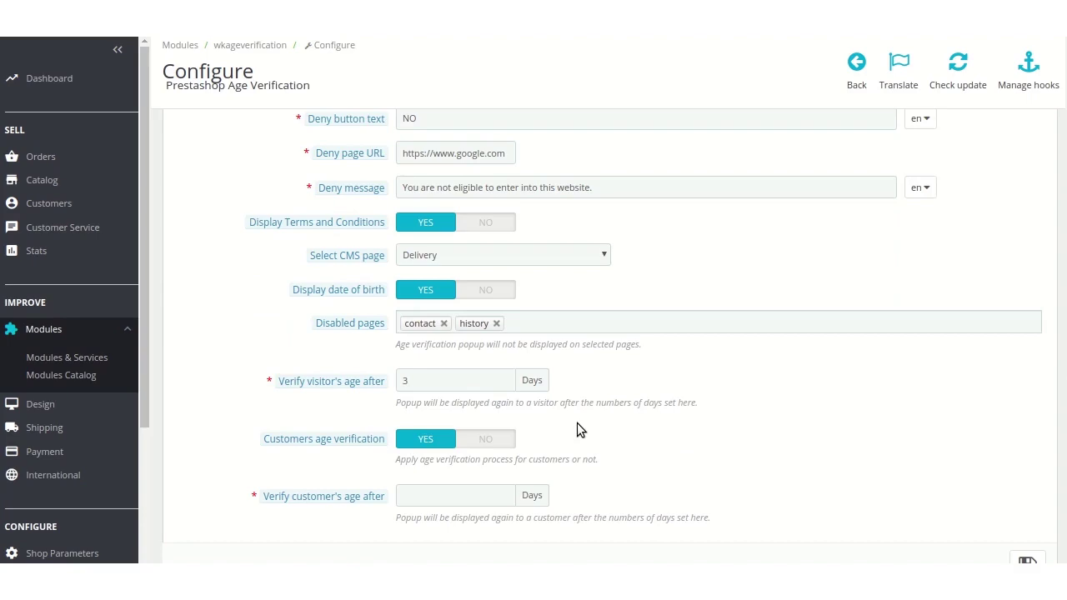
{"action": "left_click", "coordinate": [500, 444]}
{"action": "left_click", "coordinate": [428, 439]}
{"action": "left_click", "coordinate": [465, 495]}
{"action": "type", "text": "7"}
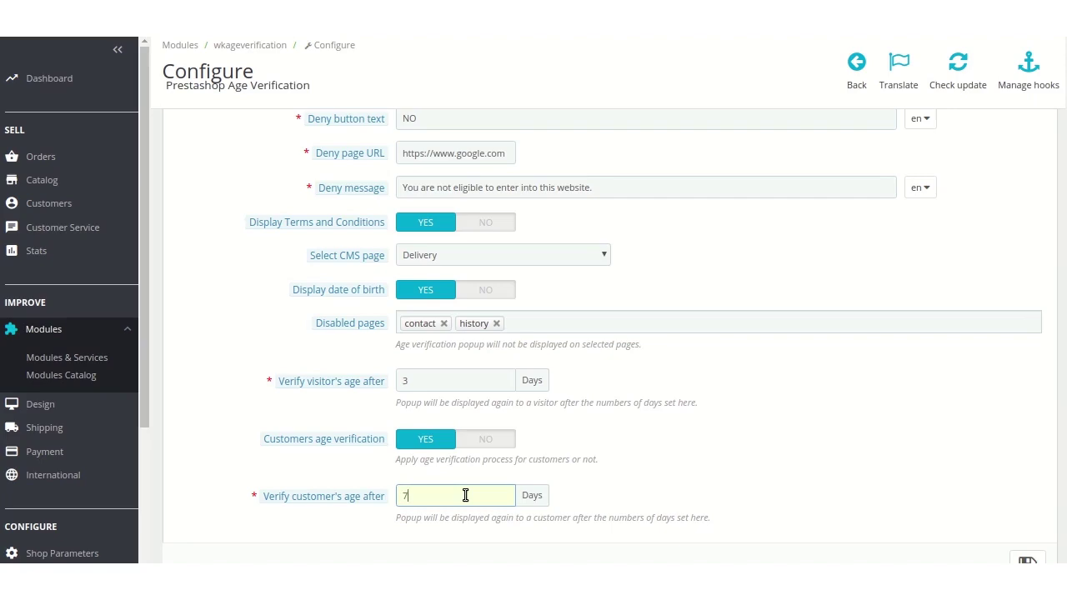
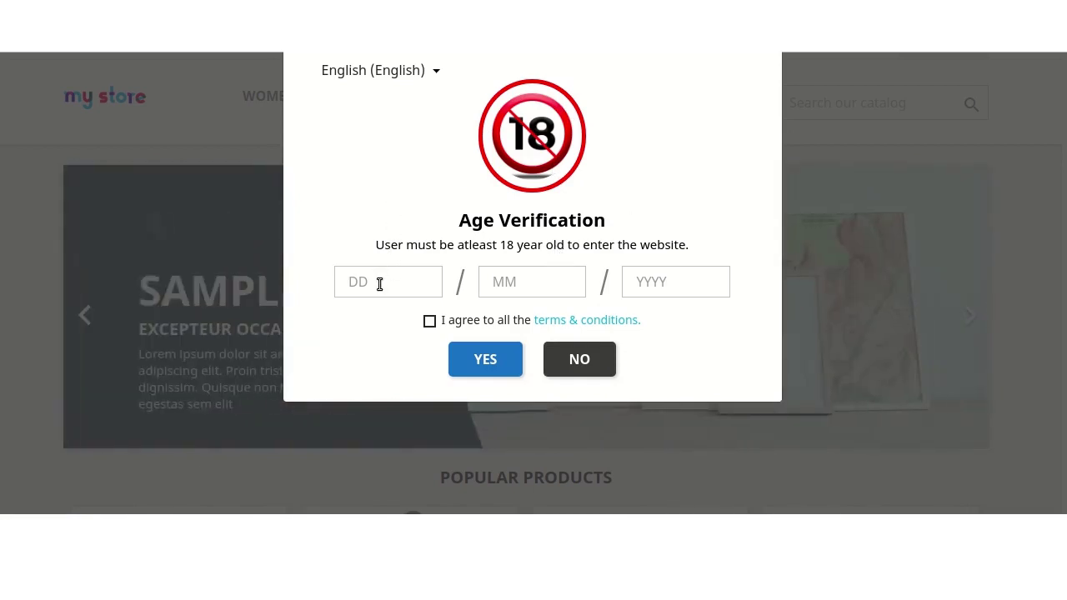
Enter an under-18 date of birth in the age verification popup, agree to the terms and conditions, and confirm with Yes
{"action": "left_click", "coordinate": [379, 284]}
{"action": "type", "text": "14"}
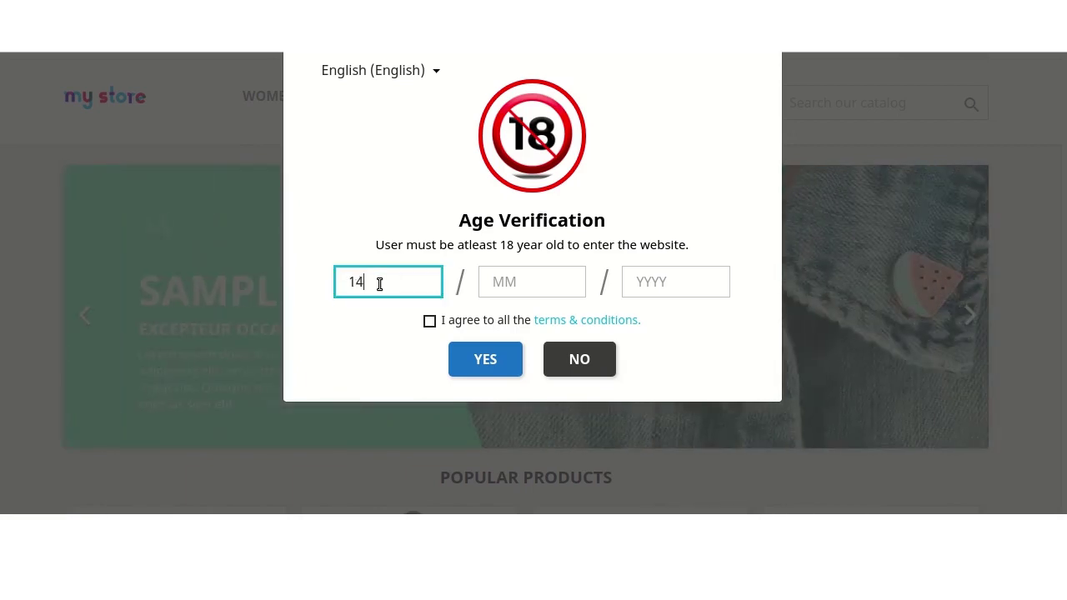
{"action": "key", "text": "Tab"}
{"action": "type", "text": "05"}
{"action": "key", "text": "Tab"}
{"action": "type", "text": "2005"}
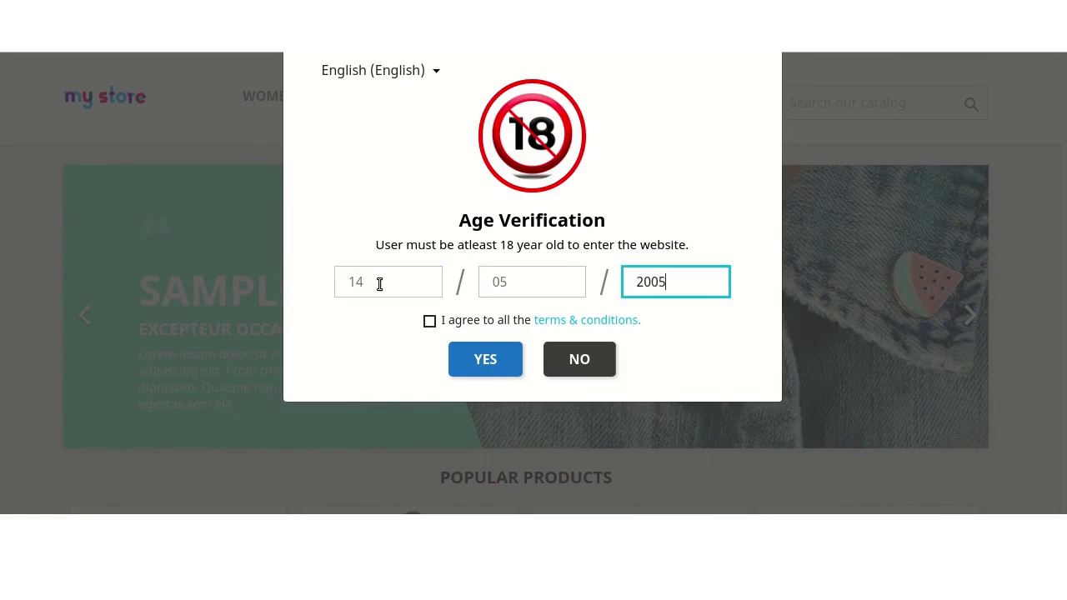
{"action": "left_click", "coordinate": [427, 321]}
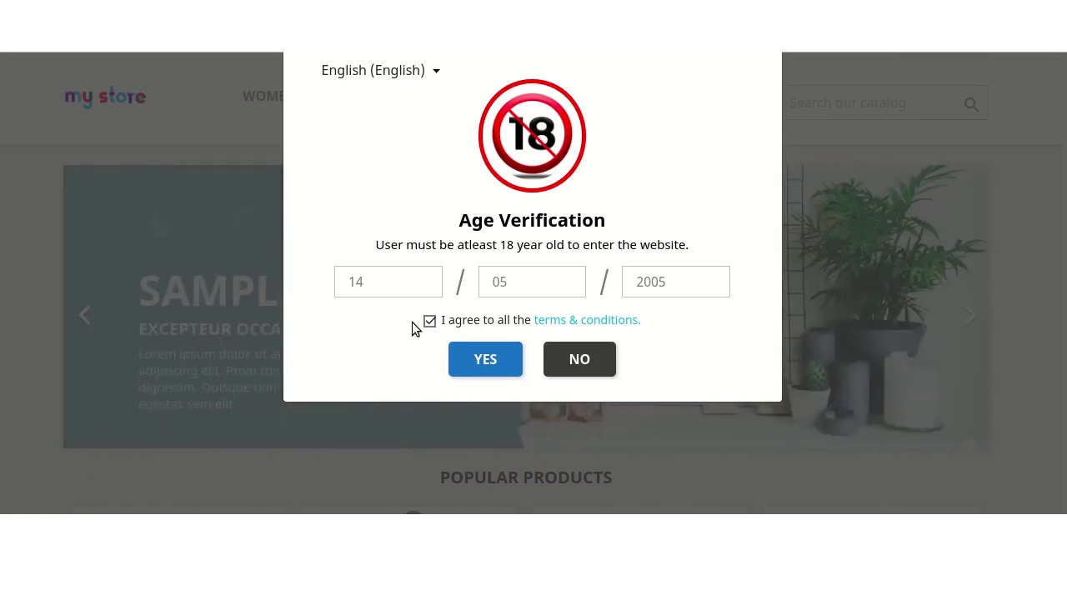
{"action": "left_click", "coordinate": [465, 355]}
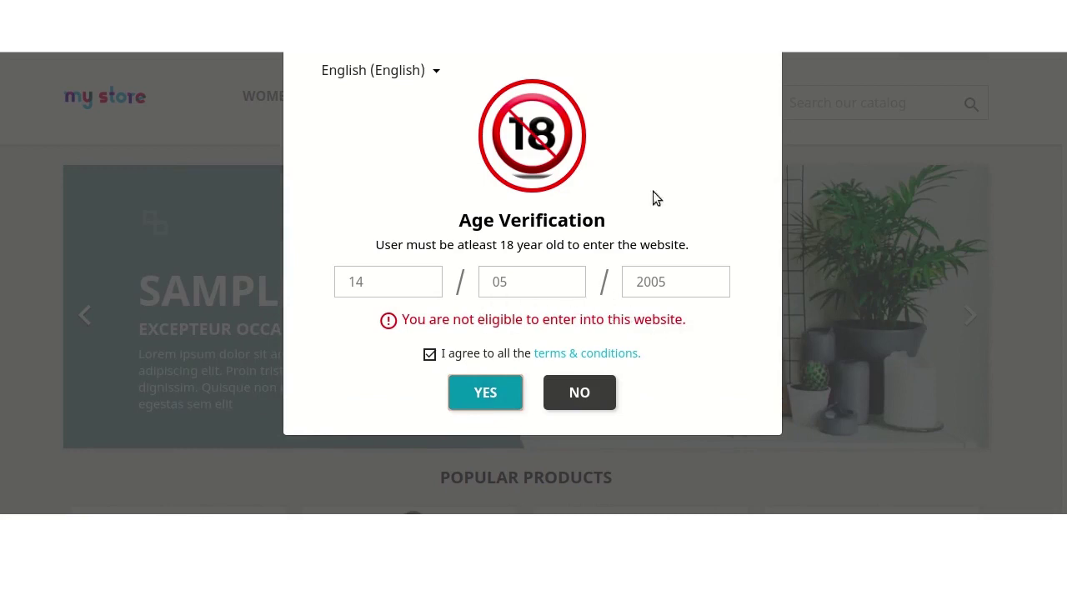
Change the birth year in the age verification popup to one that makes the visitor over 18 and confirm with Yes
{"action": "left_click", "coordinate": [674, 286]}
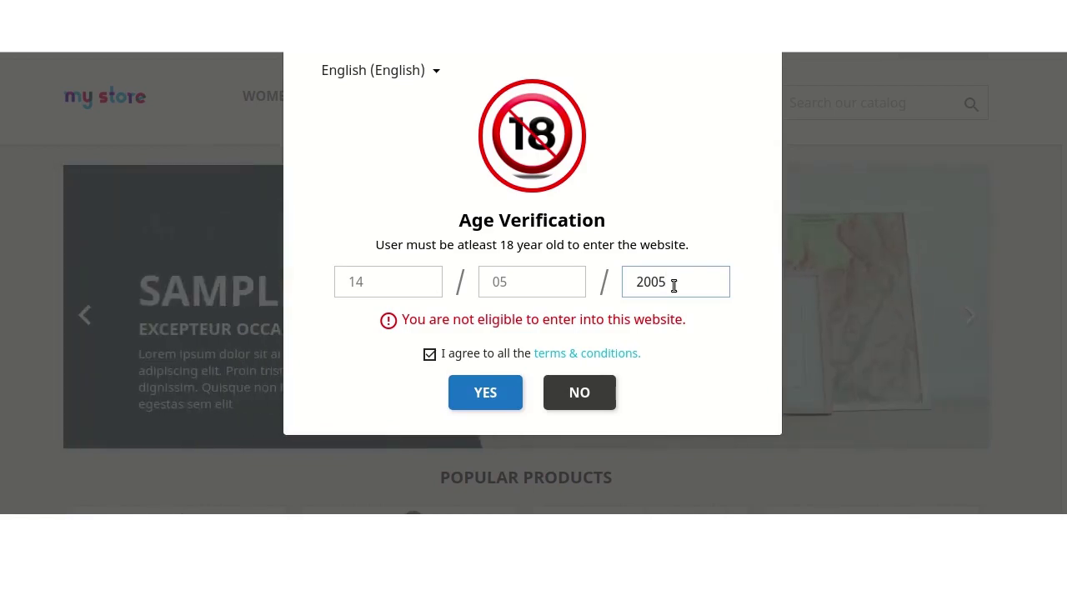
{"action": "key", "text": "BackSpace"}
{"action": "type", "text": "0"}
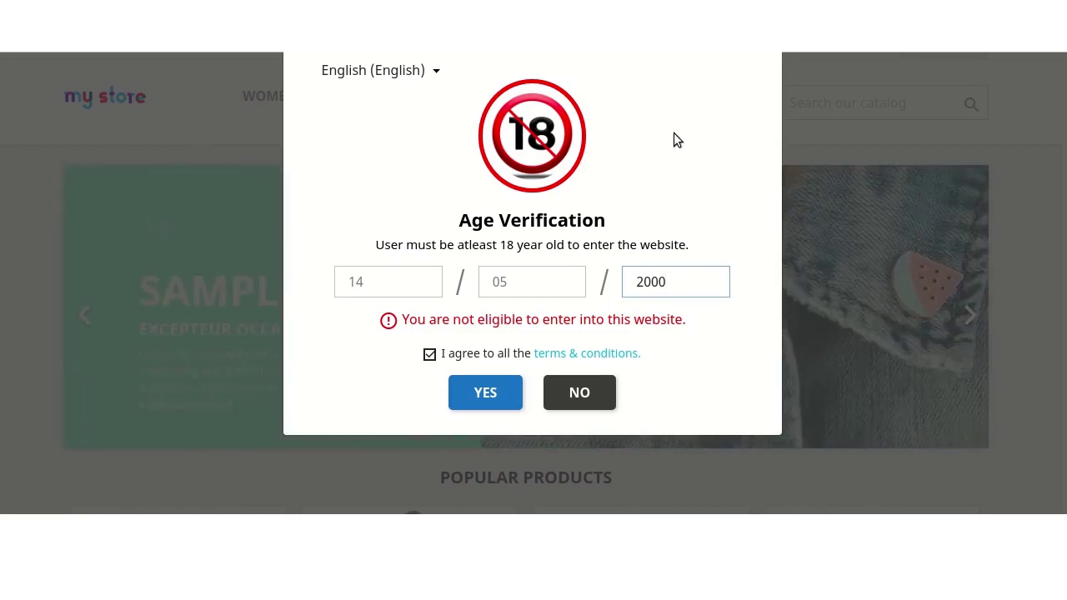
{"action": "left_click", "coordinate": [480, 397]}
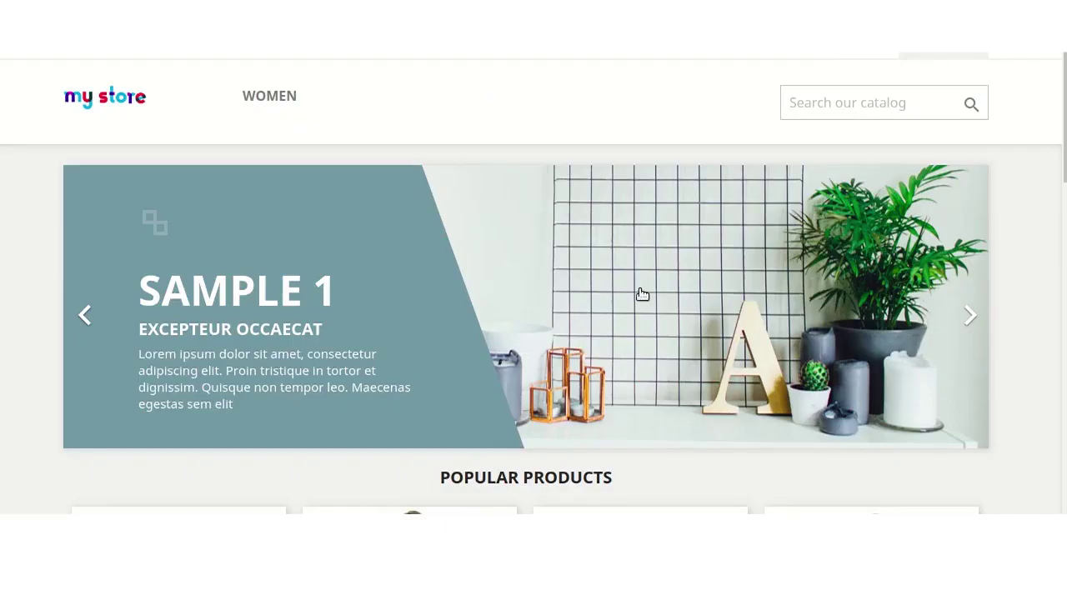
Look over the storefront home page and answer No in a fresh age verification popup
{"action": "scroll", "coordinate": [834, 399], "scroll_direction": "down", "scroll_amount": 7}
{"action": "scroll", "coordinate": [835, 400], "scroll_direction": "up", "scroll_amount": 5}
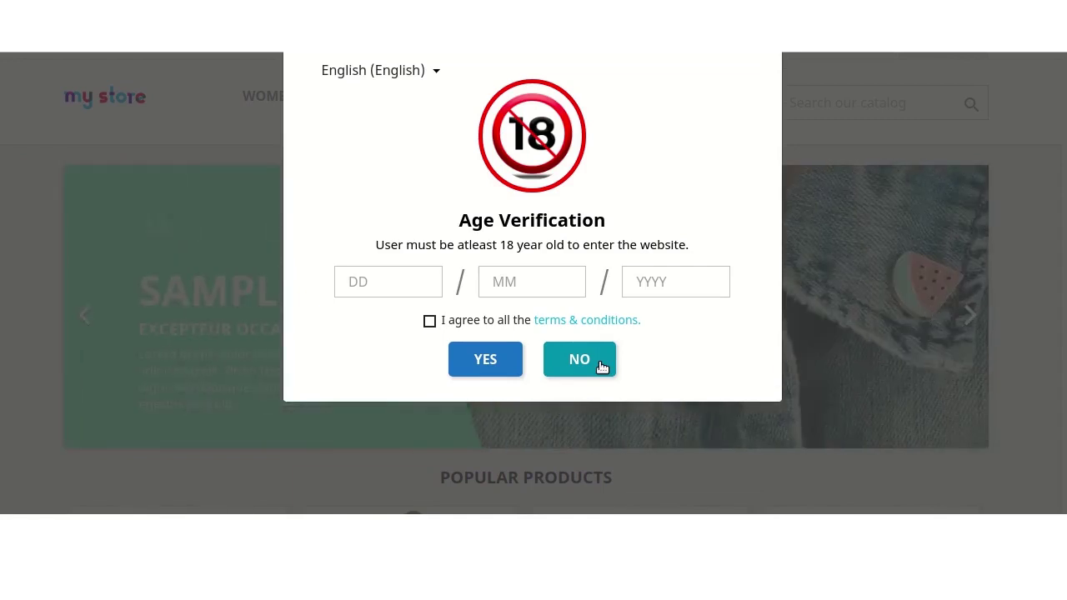
{"action": "left_click", "coordinate": [602, 366]}
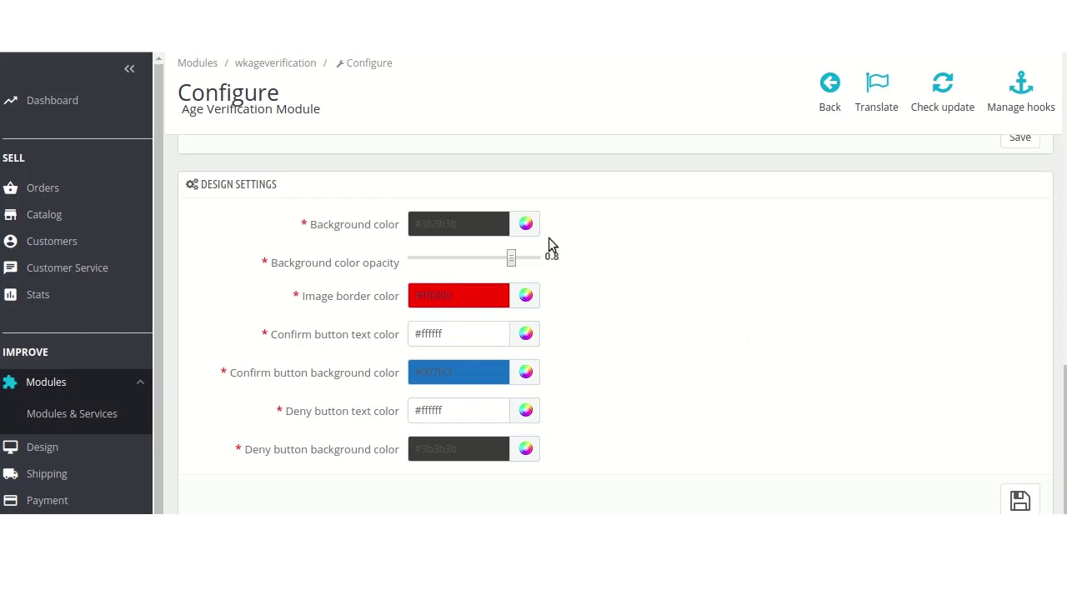
Set the popup's background color to dark brown #4c2b11 and its background color opacity to 0.7
{"action": "left_click", "coordinate": [525, 223]}
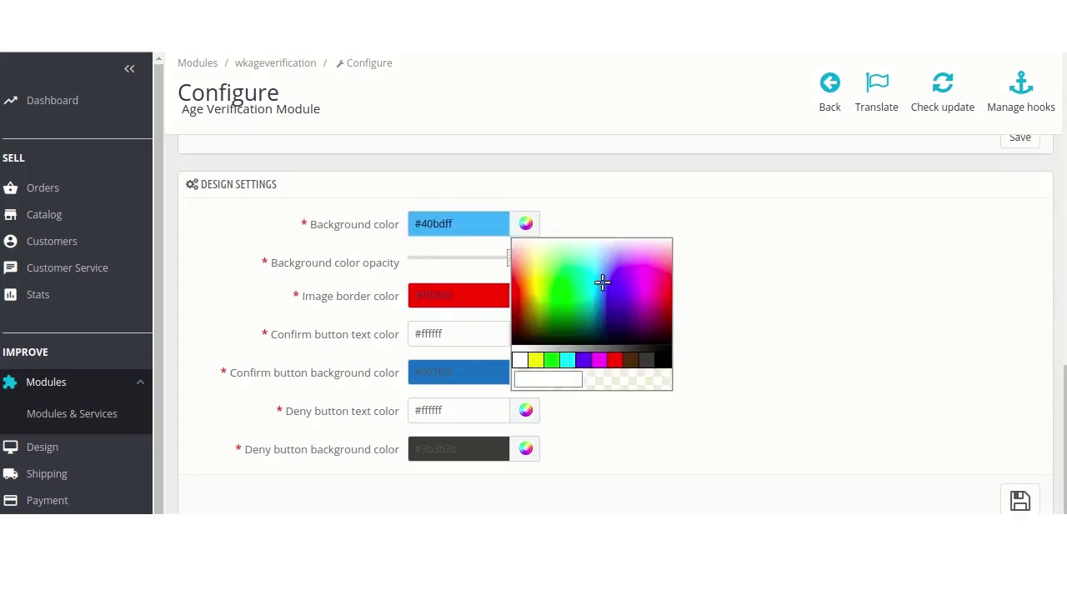
{"action": "left_click", "coordinate": [632, 369]}
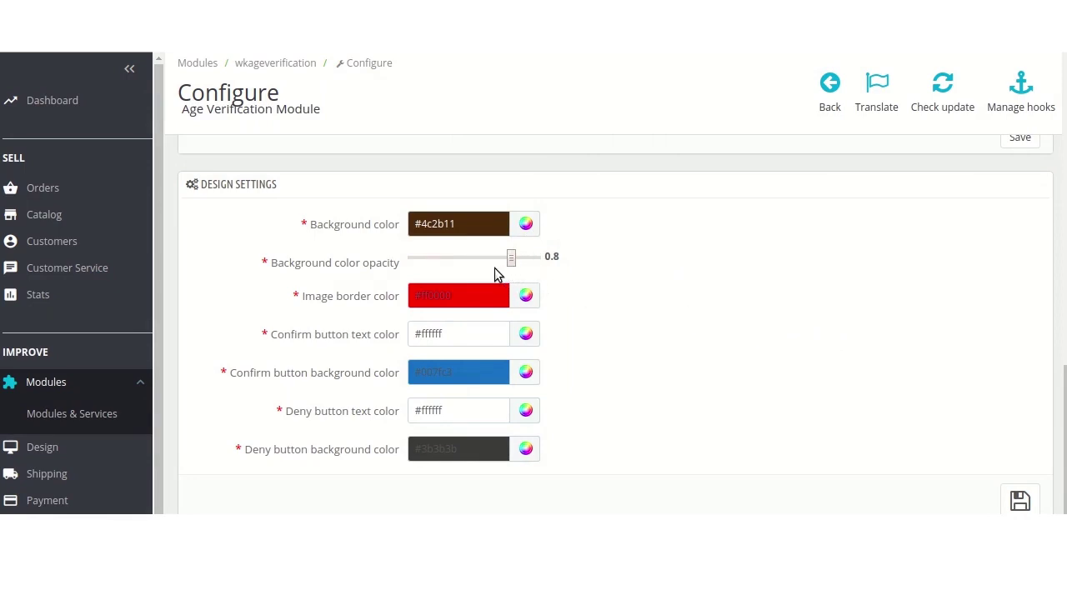
{"action": "left_click_drag", "start_coordinate": [511, 267], "coordinate": [503, 268]}
Set the image border color in the design settings to black #000000
{"action": "left_click", "coordinate": [528, 296]}
{"action": "left_click", "coordinate": [661, 431]}
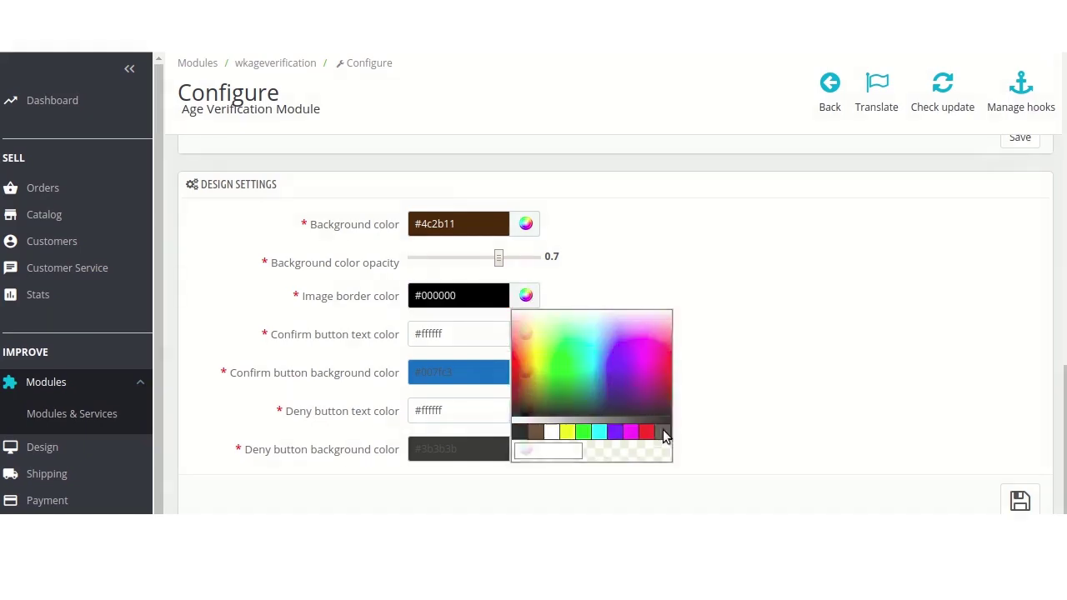
{"action": "left_click", "coordinate": [663, 434]}
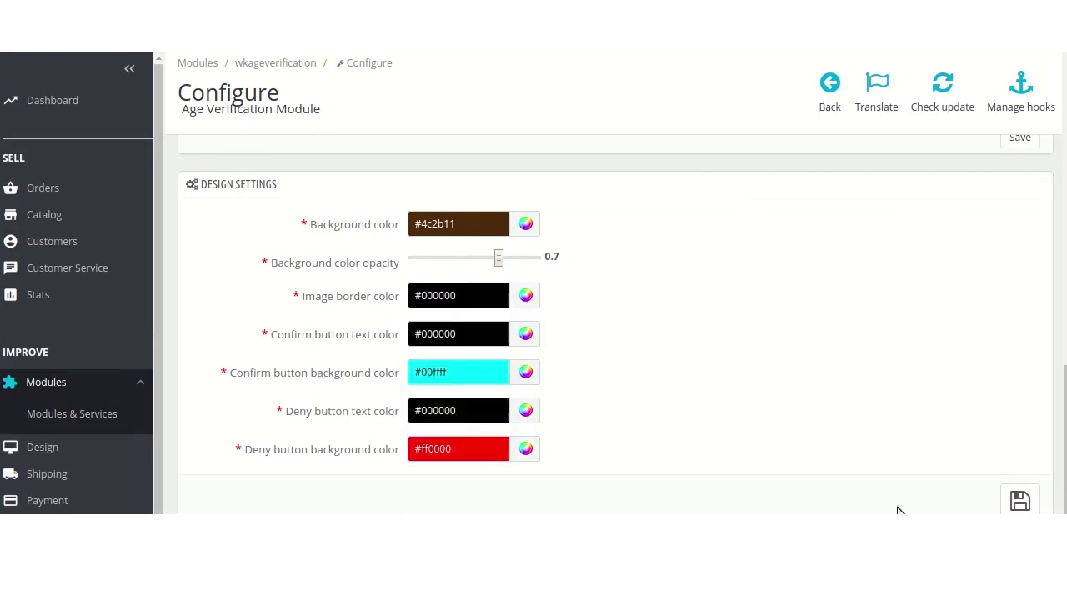
Save the design settings and look over the module's configuration page
{"action": "left_click", "coordinate": [1019, 501]}
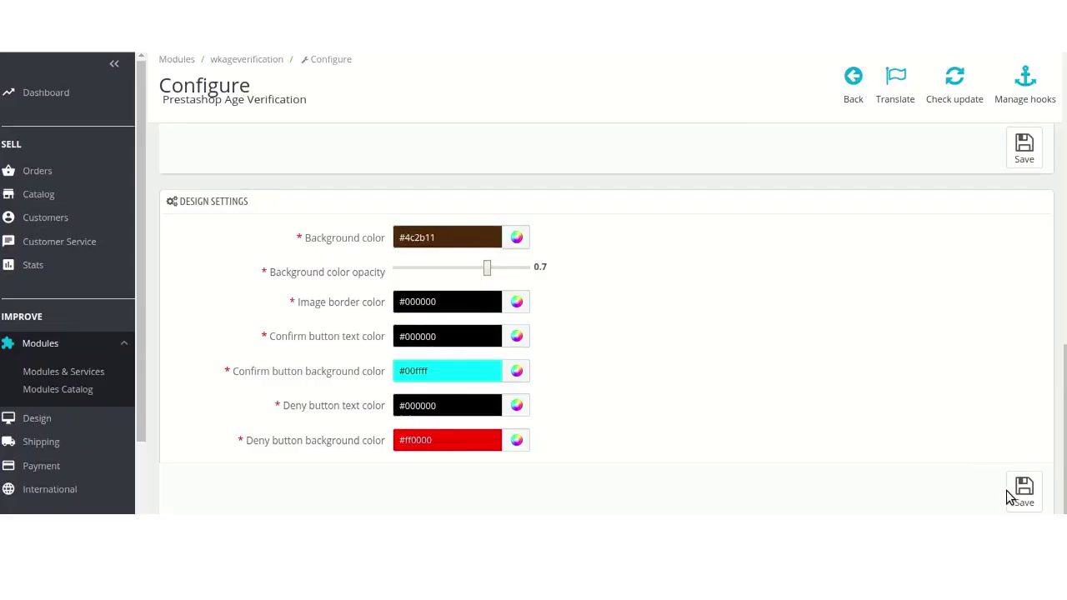
{"action": "left_click", "coordinate": [1008, 492]}
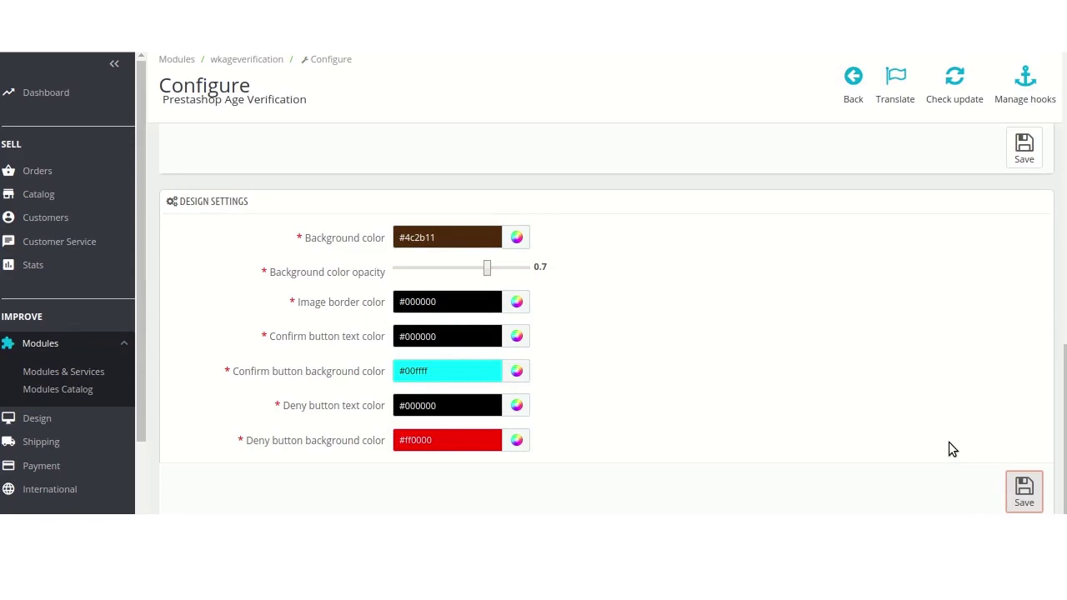
{"action": "scroll", "coordinate": [932, 370], "scroll_direction": "down", "scroll_amount": 10}
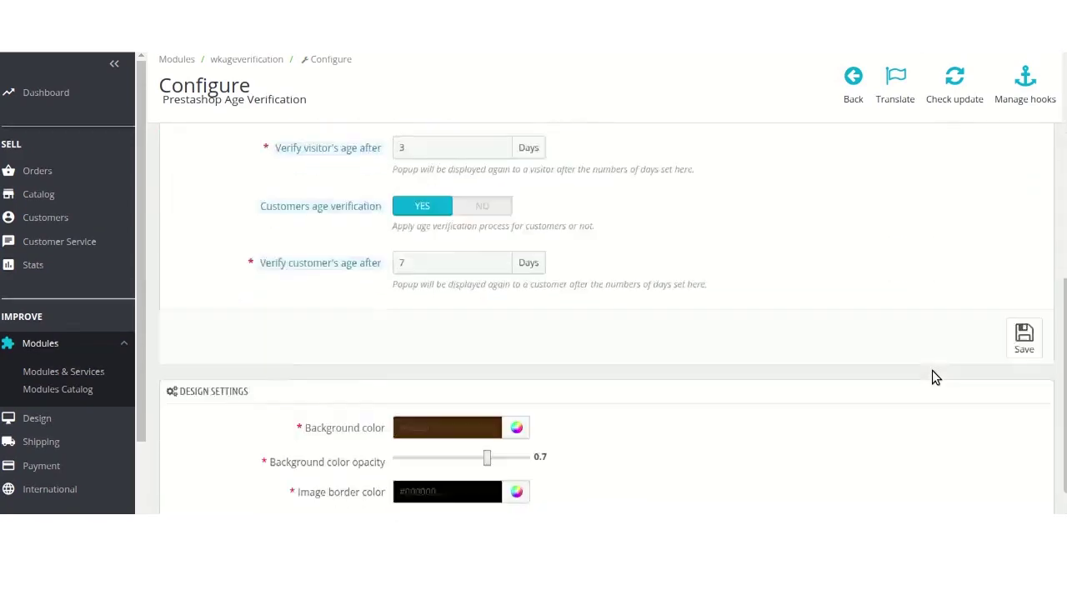
{"action": "scroll", "coordinate": [932, 372], "scroll_direction": "down", "scroll_amount": 3}
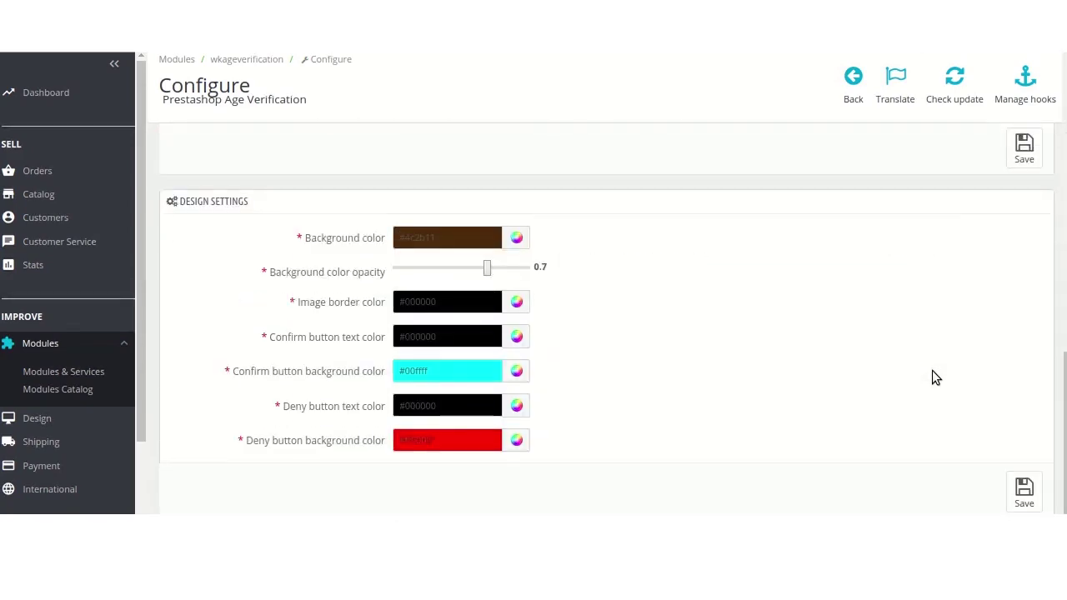